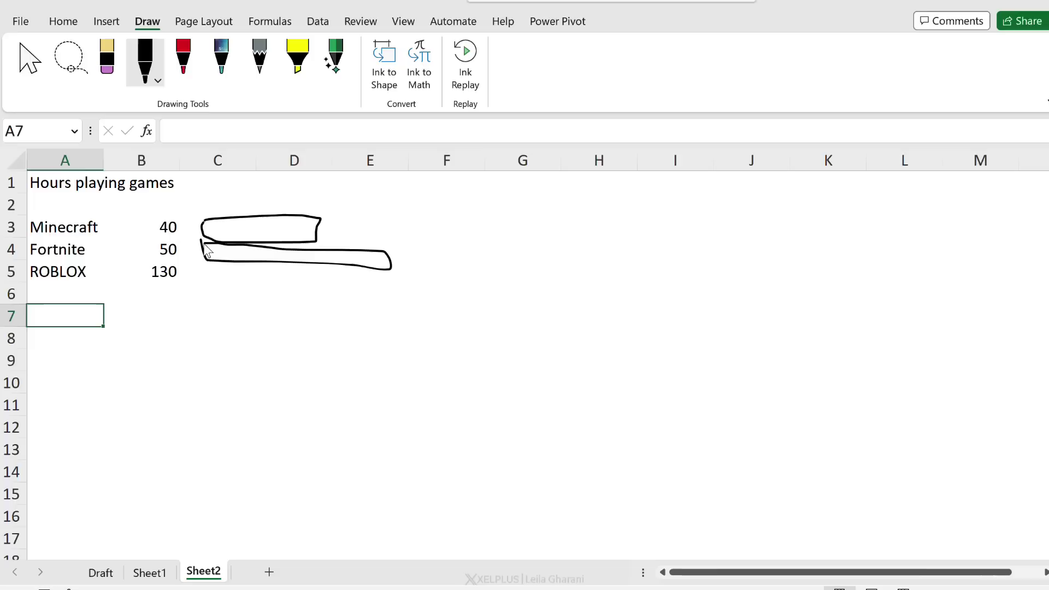
Step: Sketch ink bars beside the Fortnite and ROBLOX values on the Draft sheet and add chart data labels
{"action": "left_click_drag", "start_coordinate": [382, 268], "coordinate": [206, 273]}
{"action": "left_click_drag", "start_coordinate": [276, 293], "coordinate": [650, 309]}
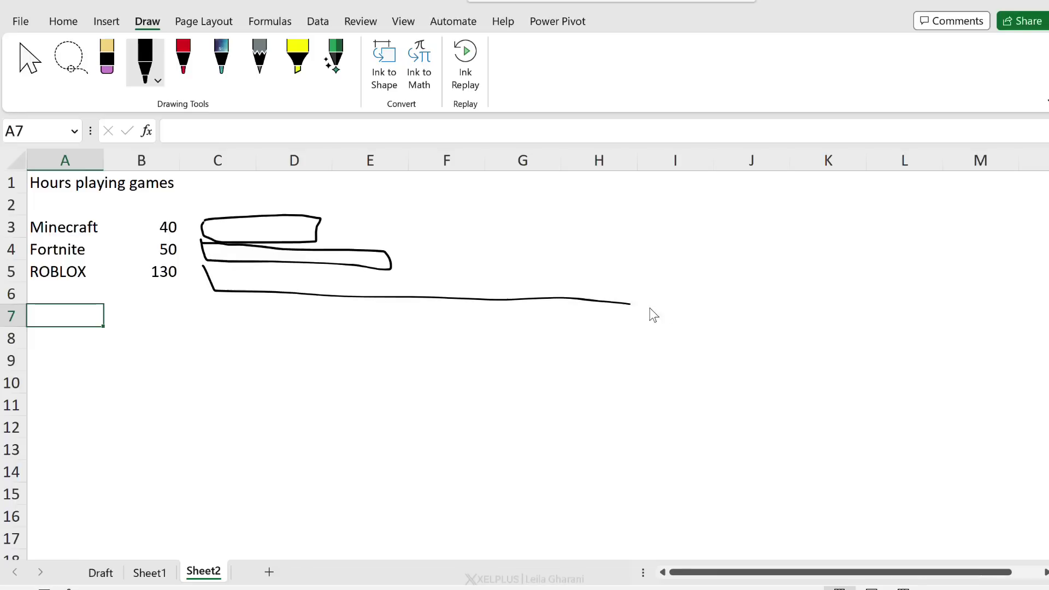
{"action": "mouse_move", "coordinate": [722, 307]}
{"action": "left_mouse_down"}
{"action": "mouse_move", "coordinate": [385, 264]}
{"action": "mouse_move", "coordinate": [241, 271]}
{"action": "left_mouse_up"}
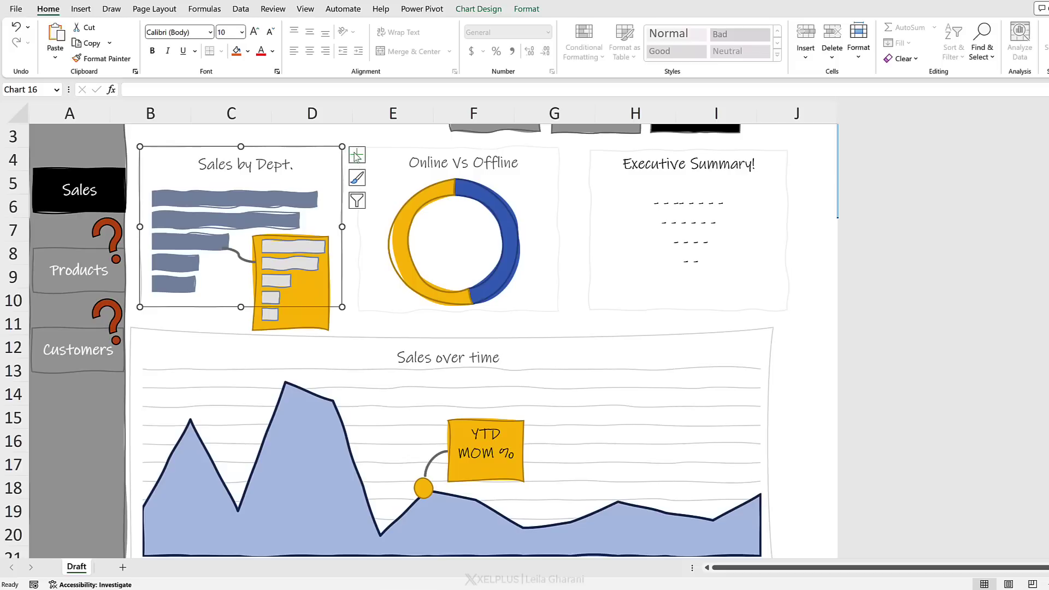
{"action": "left_click", "coordinate": [356, 156]}
{"action": "left_click", "coordinate": [381, 211]}
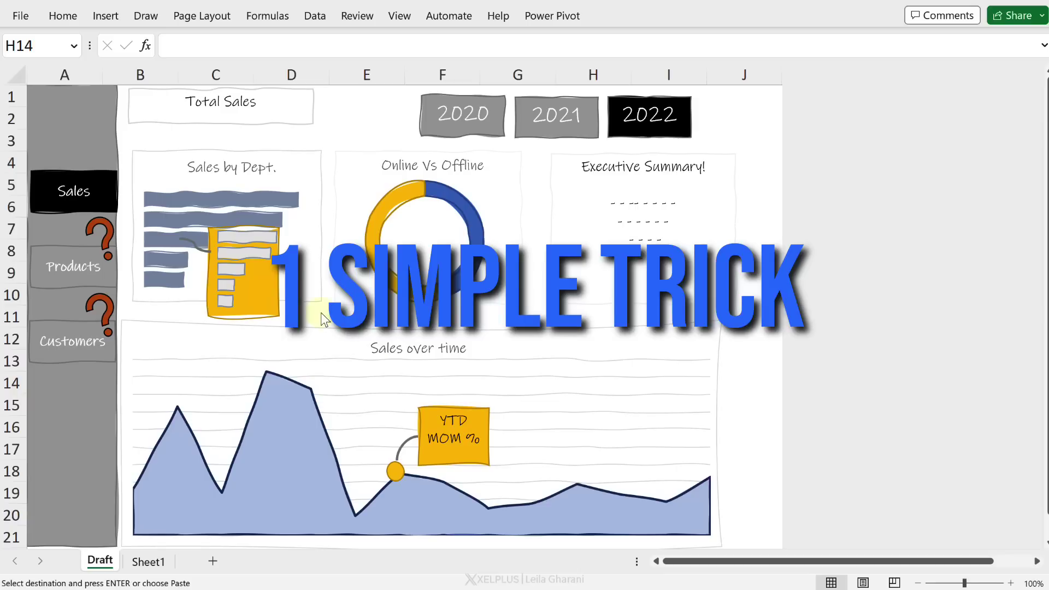
Step: On Sheet1, paste the values into column A and insert a clustered bar chart placed near B2
{"action": "left_click", "coordinate": [154, 568]}
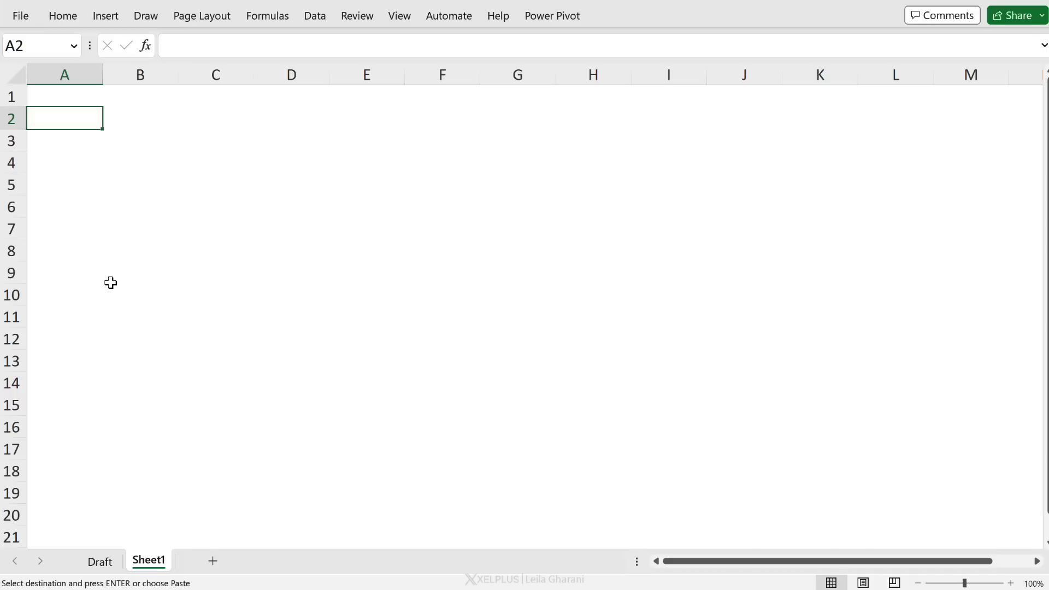
{"action": "key", "text": "ctrl+v"}
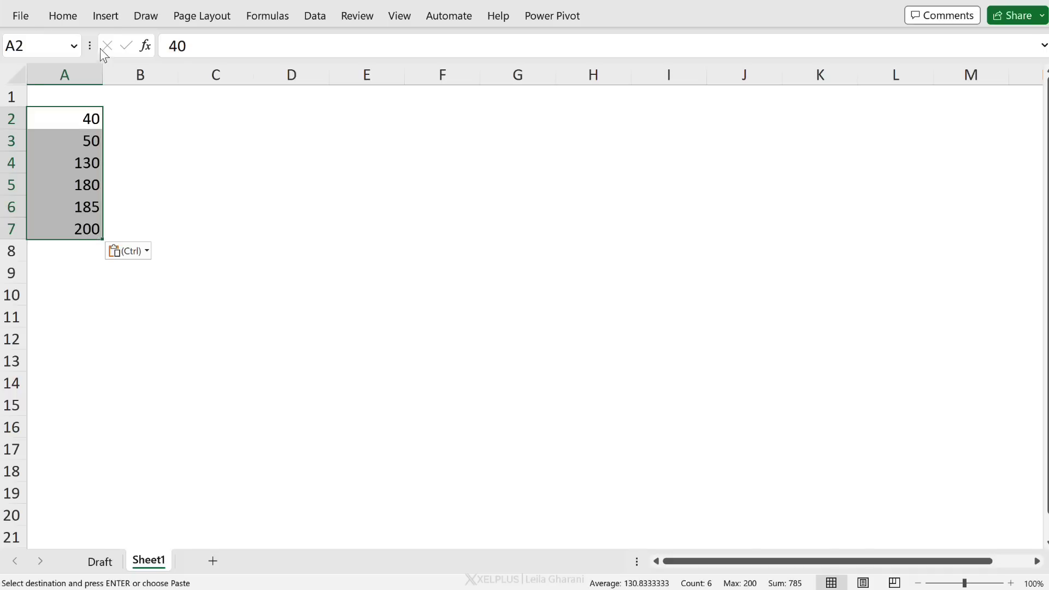
{"action": "left_click", "coordinate": [106, 15]}
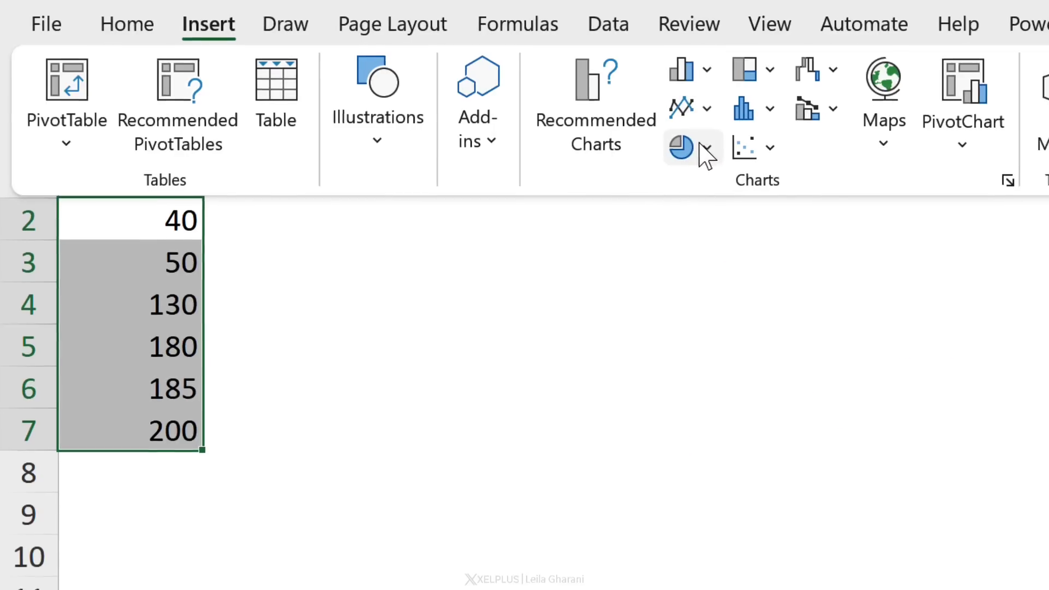
{"action": "left_click", "coordinate": [710, 71]}
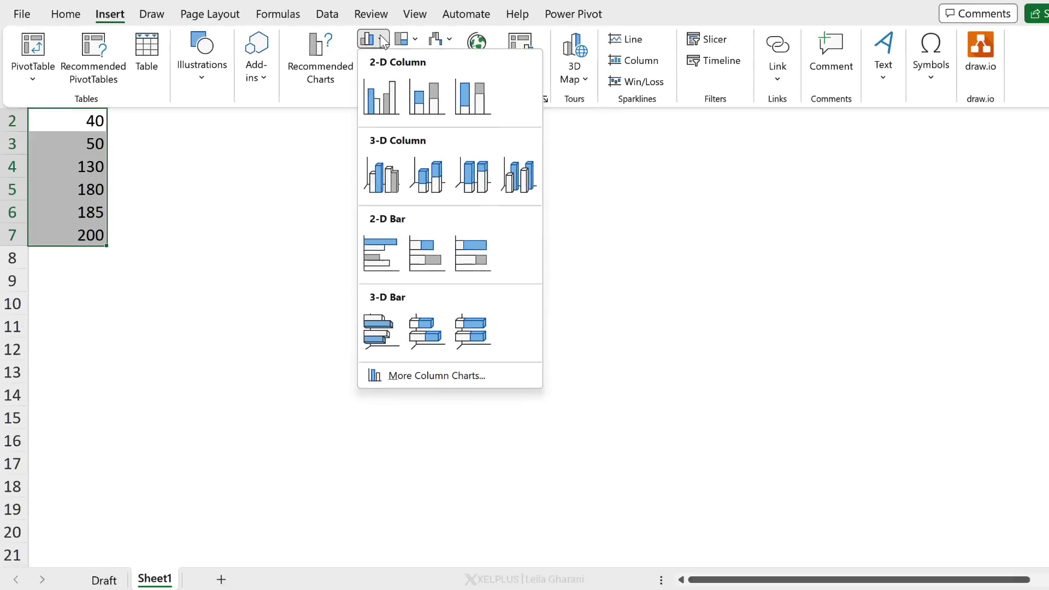
{"action": "left_click", "coordinate": [372, 245]}
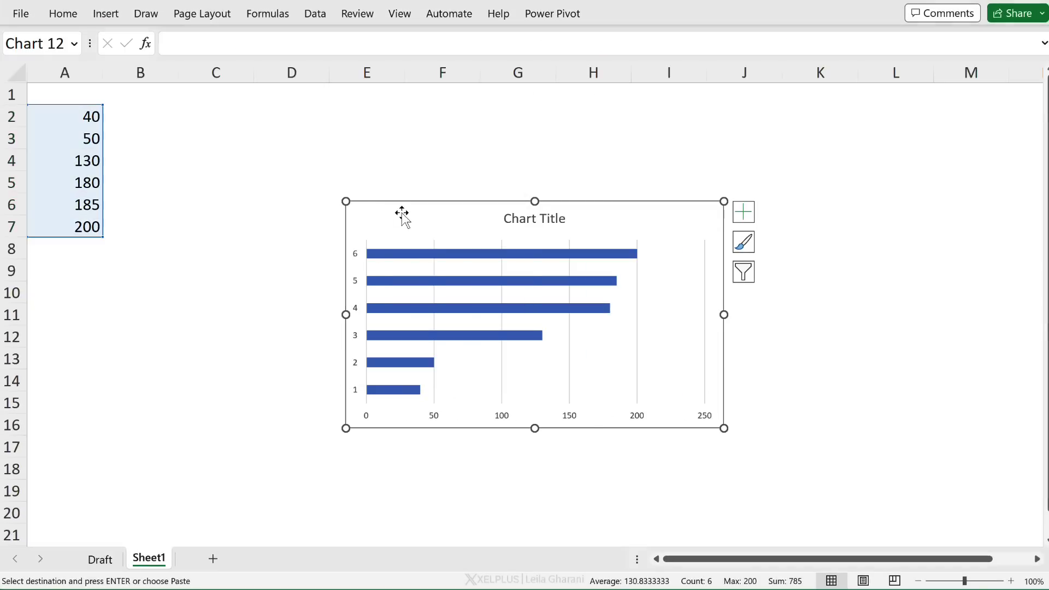
{"action": "left_click_drag", "start_coordinate": [400, 215], "coordinate": [188, 113]}
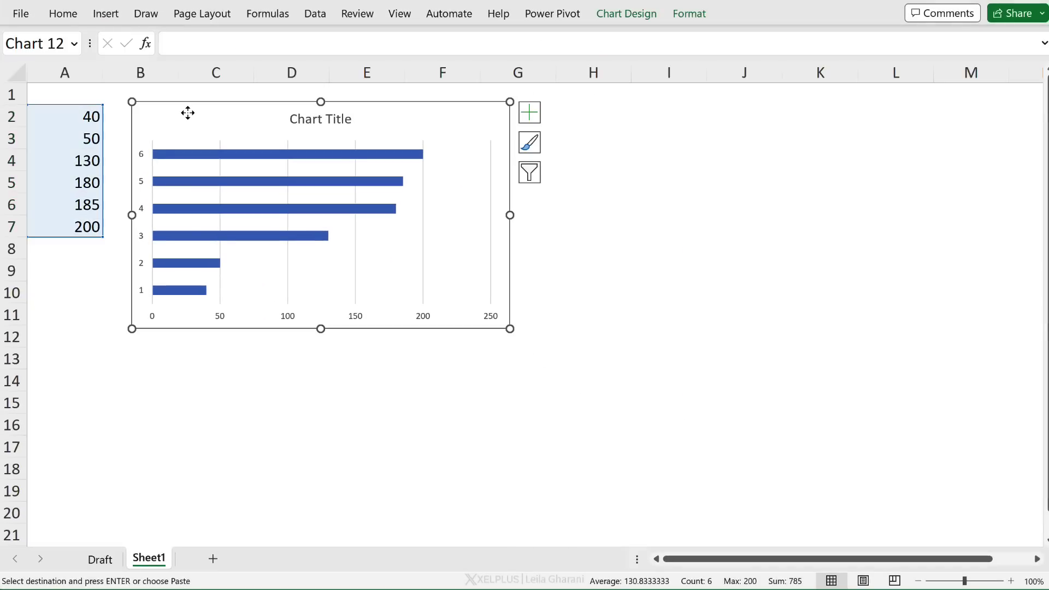
Step: Delete the horizontal axis labels, the vertical gridlines and the vertical 1–6 axis from the chart
{"action": "left_click", "coordinate": [226, 315]}
{"action": "key", "text": "Delete"}
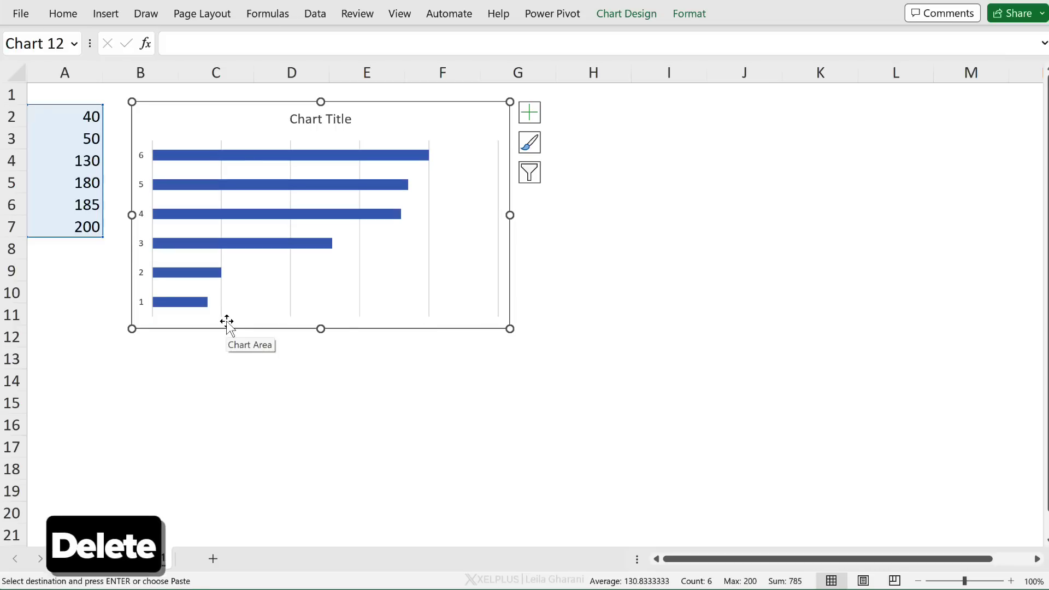
{"action": "left_click", "coordinate": [222, 315]}
{"action": "key", "text": "Delete"}
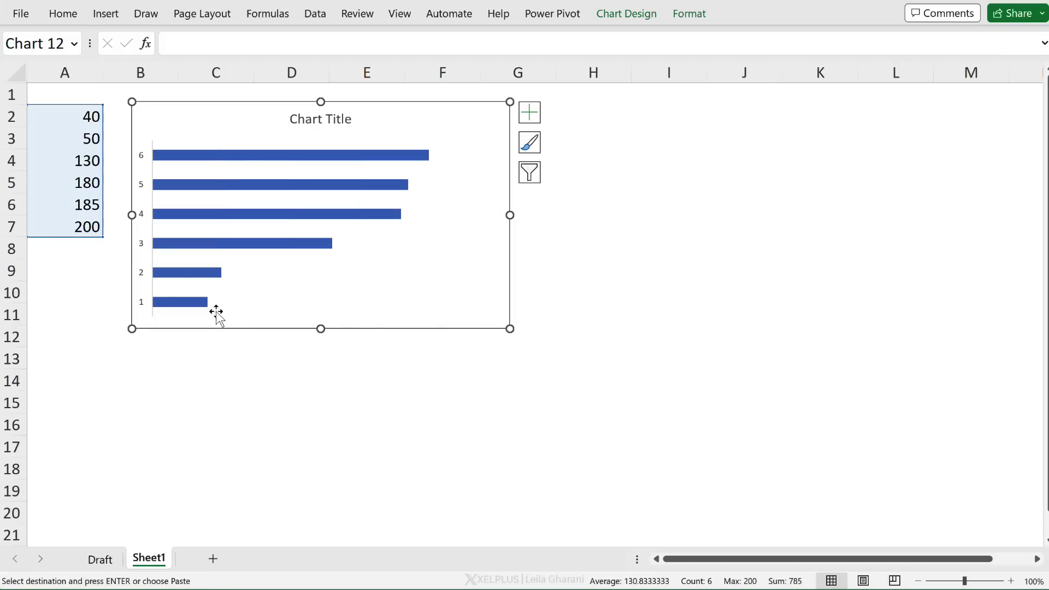
{"action": "left_click", "coordinate": [142, 274]}
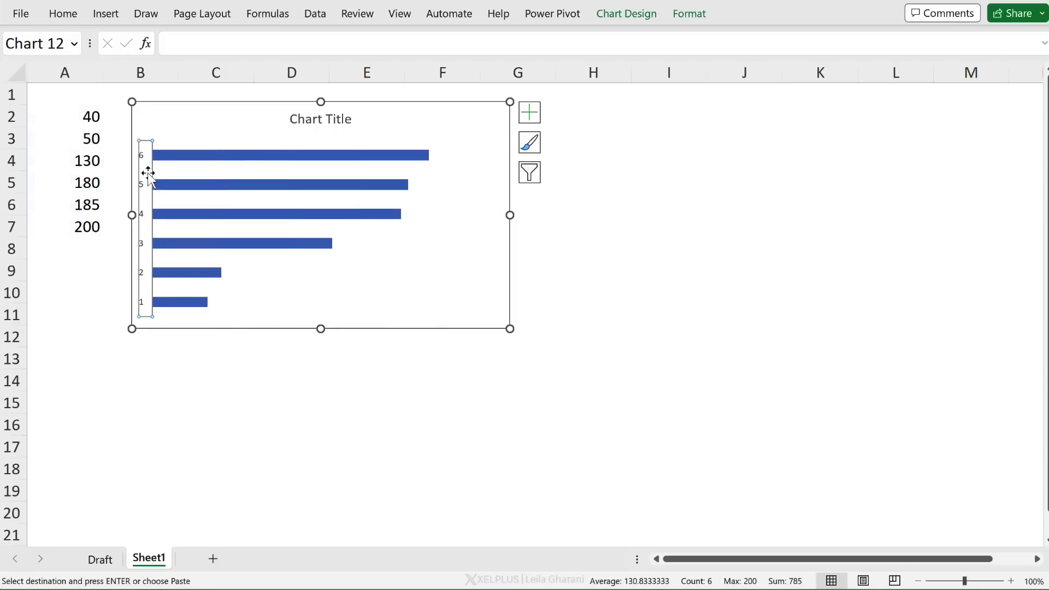
{"action": "key", "text": "Delete"}
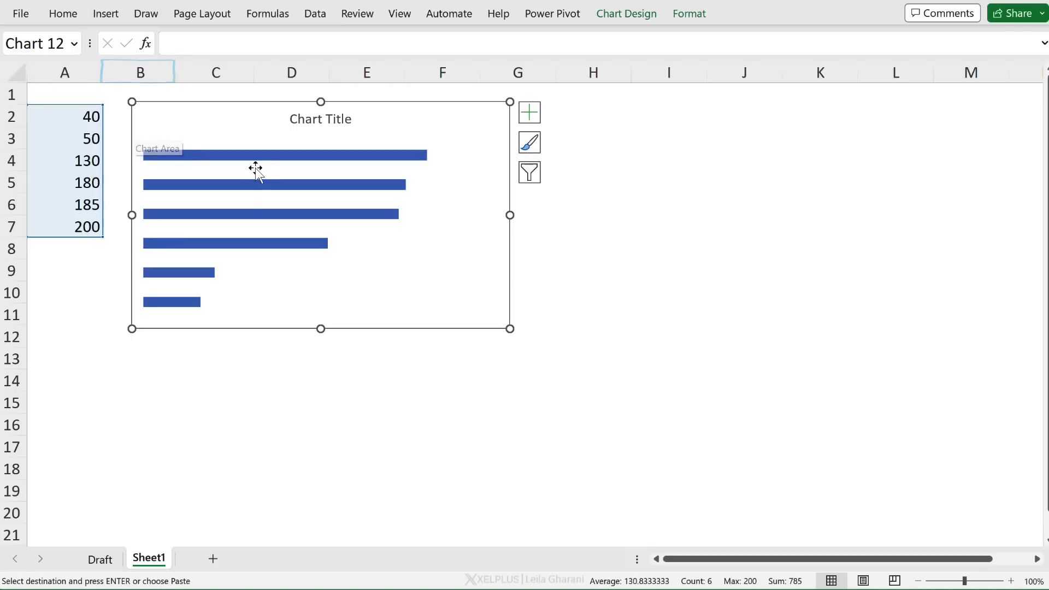
Step: Retitle the chart 'Sales by Product' and format the title in Ink Free at 16 pt
{"action": "mouse_move", "coordinate": [284, 155]}
{"action": "type", "text": "Sa"}
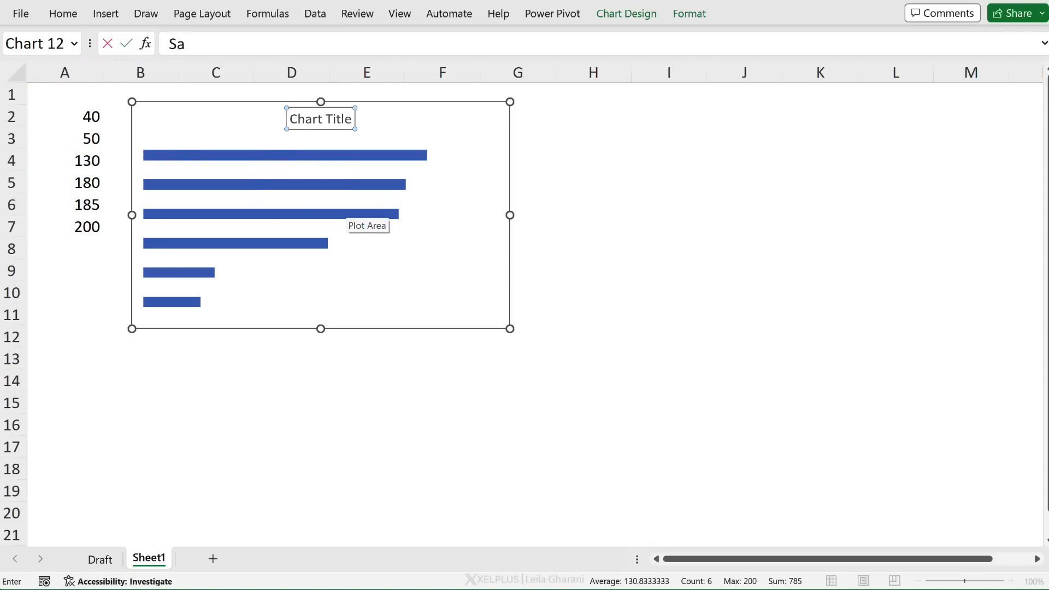
{"action": "type", "text": "les by Product"}
{"action": "key", "text": "Return"}
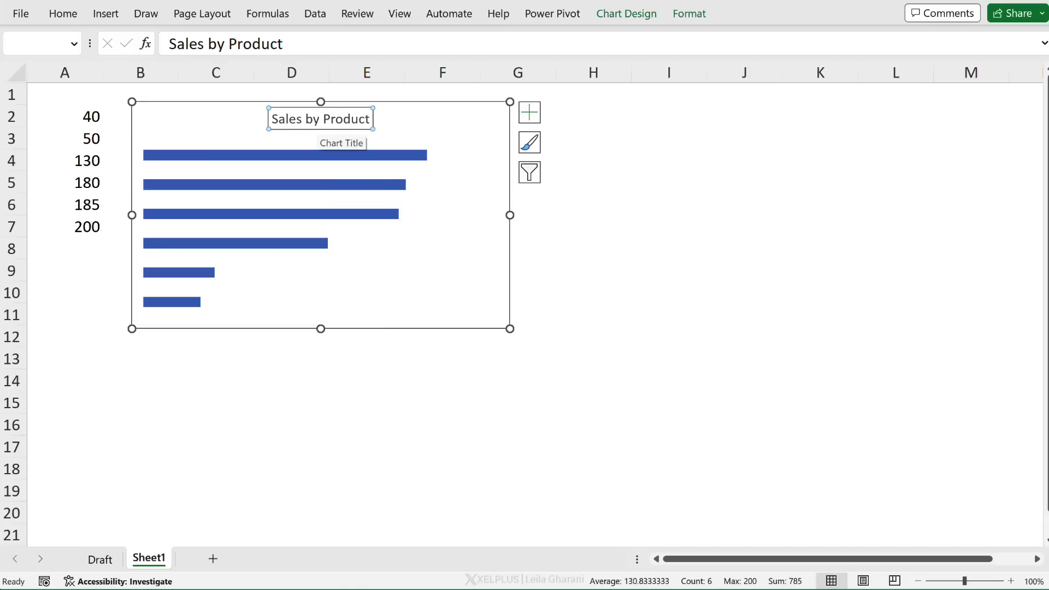
{"action": "left_click", "coordinate": [64, 14]}
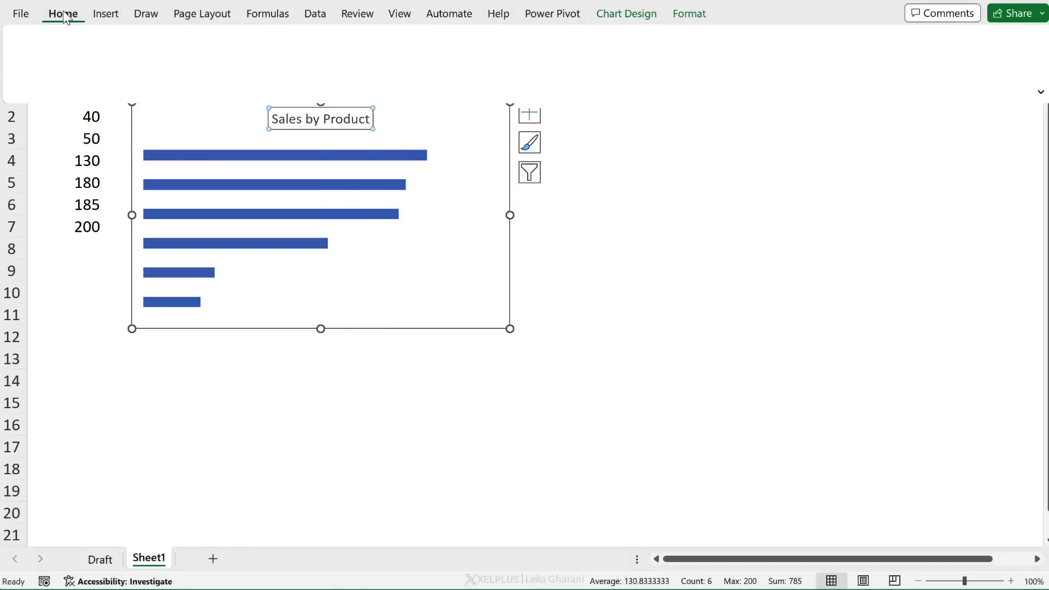
{"action": "left_click", "coordinate": [217, 43]}
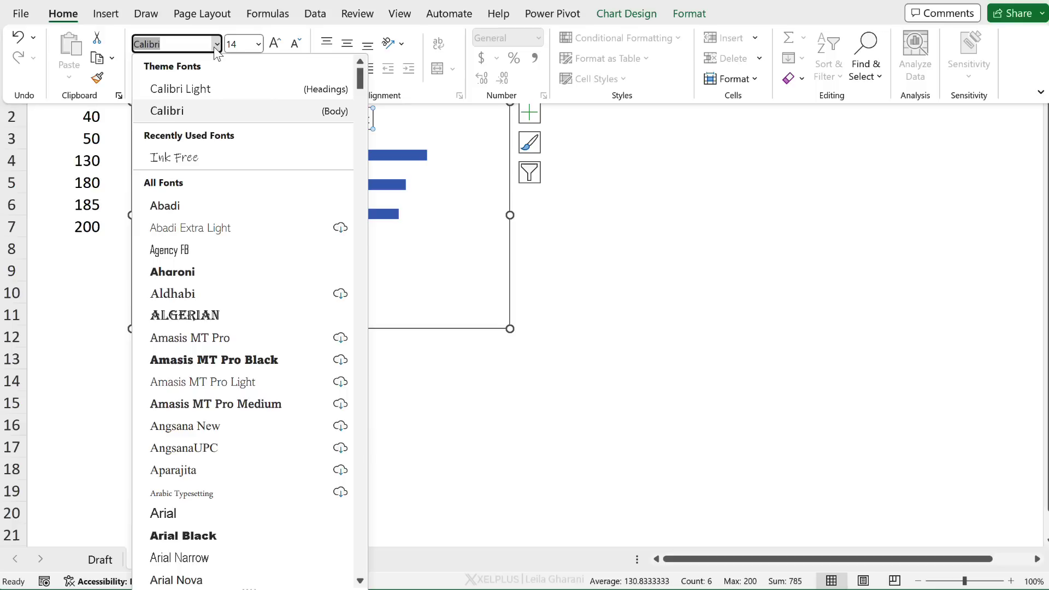
{"action": "left_click", "coordinate": [198, 160]}
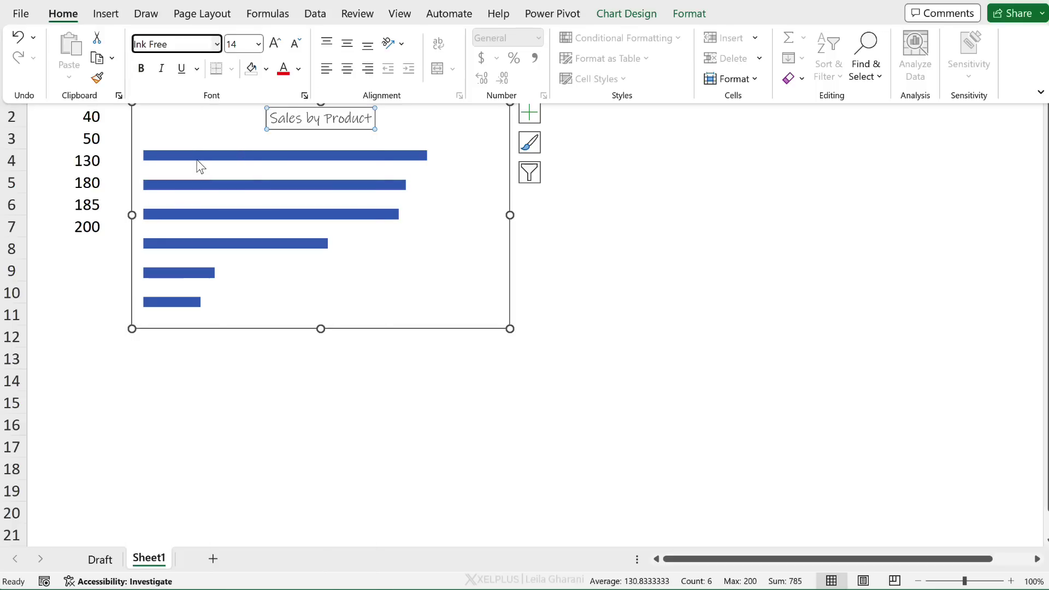
{"action": "left_click", "coordinate": [275, 43]}
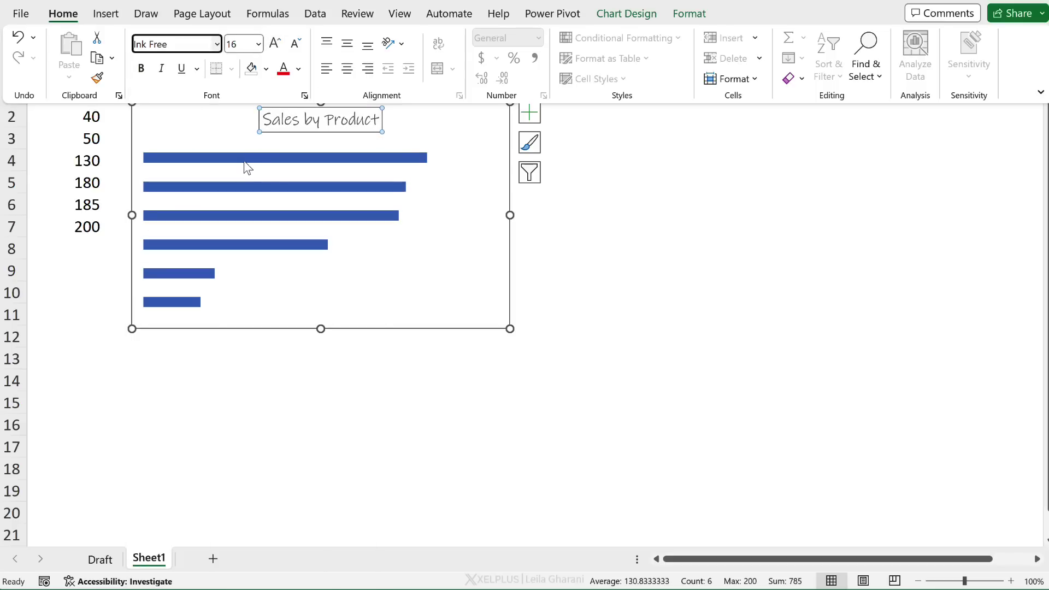
{"action": "left_click", "coordinate": [212, 161]}
Step: Set the bar series gap width to 50% in the series formatting pane
{"action": "left_click", "coordinate": [212, 161]}
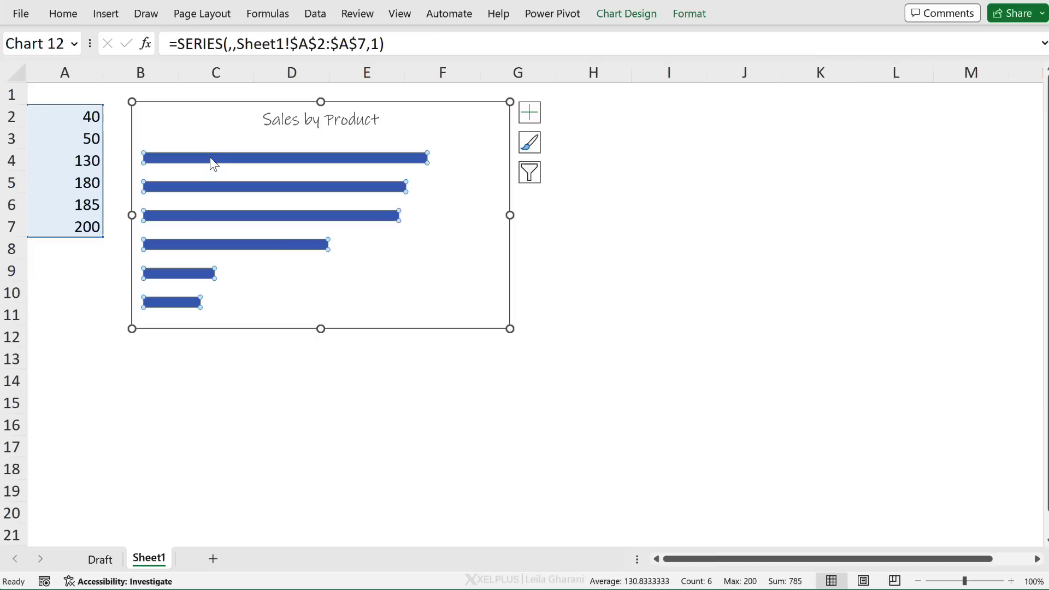
{"action": "key", "text": "ctrl+1"}
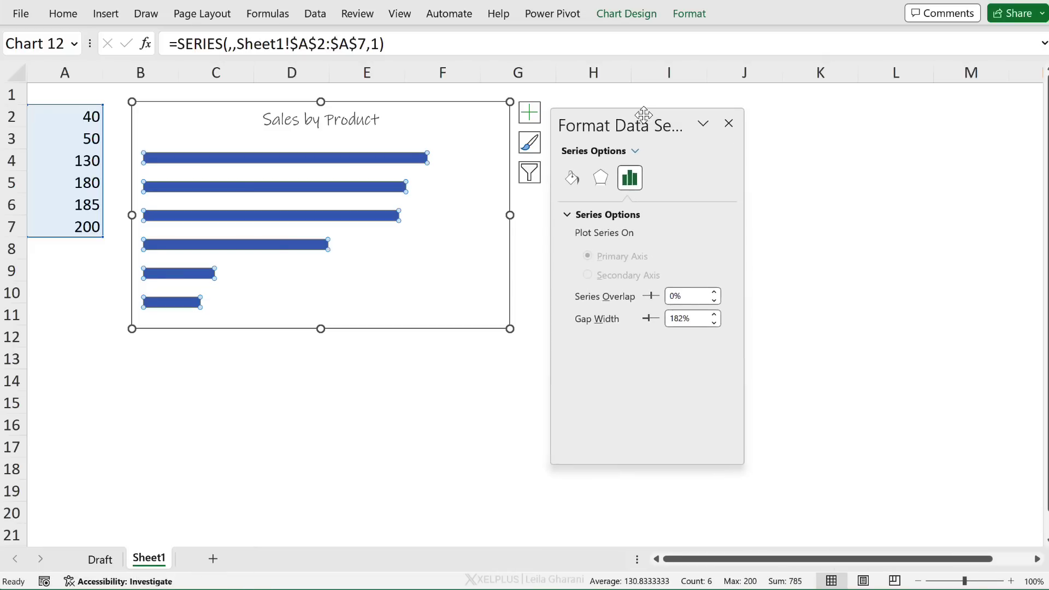
{"action": "left_click_drag", "start_coordinate": [841, 103], "coordinate": [642, 157]}
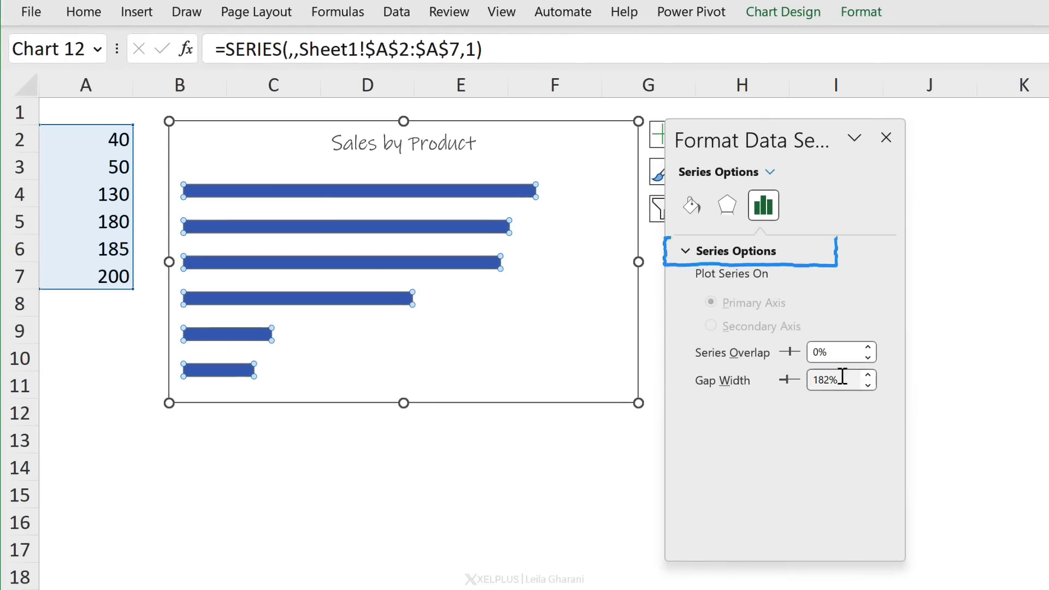
{"action": "left_click_drag", "start_coordinate": [847, 378], "coordinate": [797, 382]}
{"action": "type", "text": "50"}
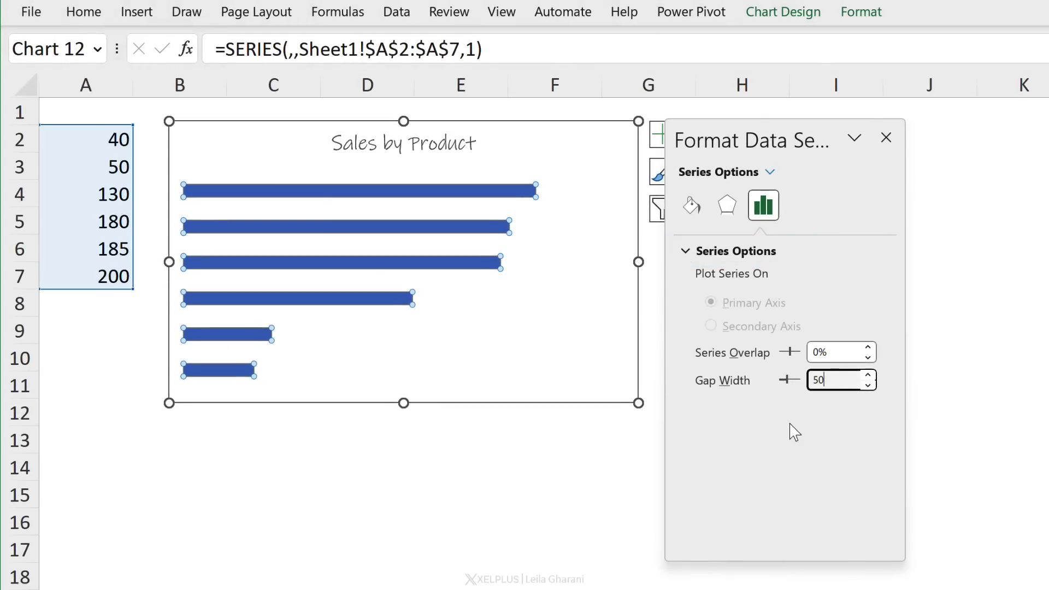
{"action": "key", "text": "Return"}
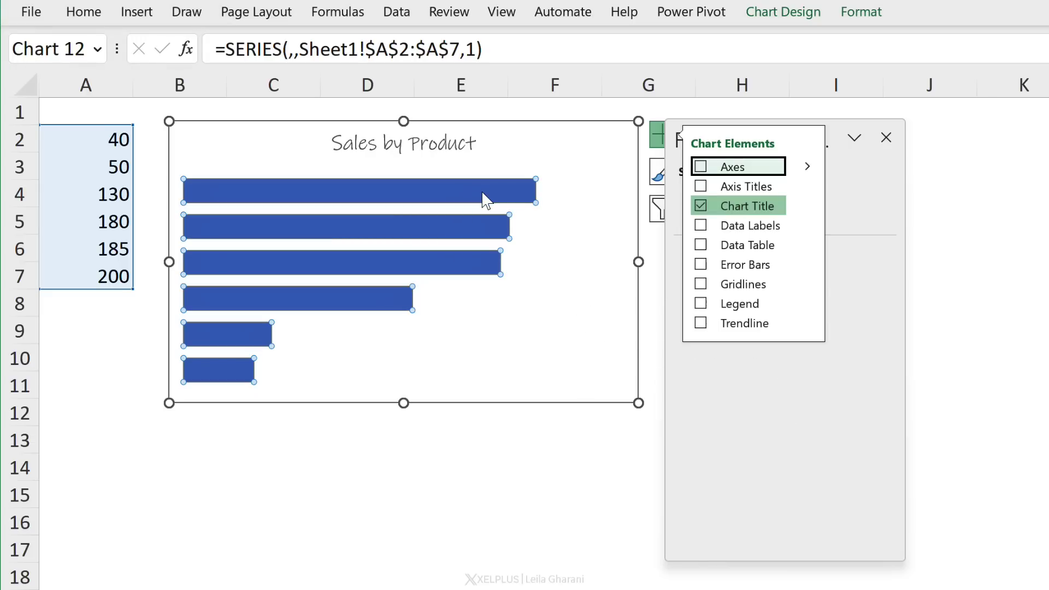
Step: Fill the chart bars with a muted blue-gray
{"action": "left_click", "coordinate": [863, 12]}
{"action": "left_click", "coordinate": [582, 42]}
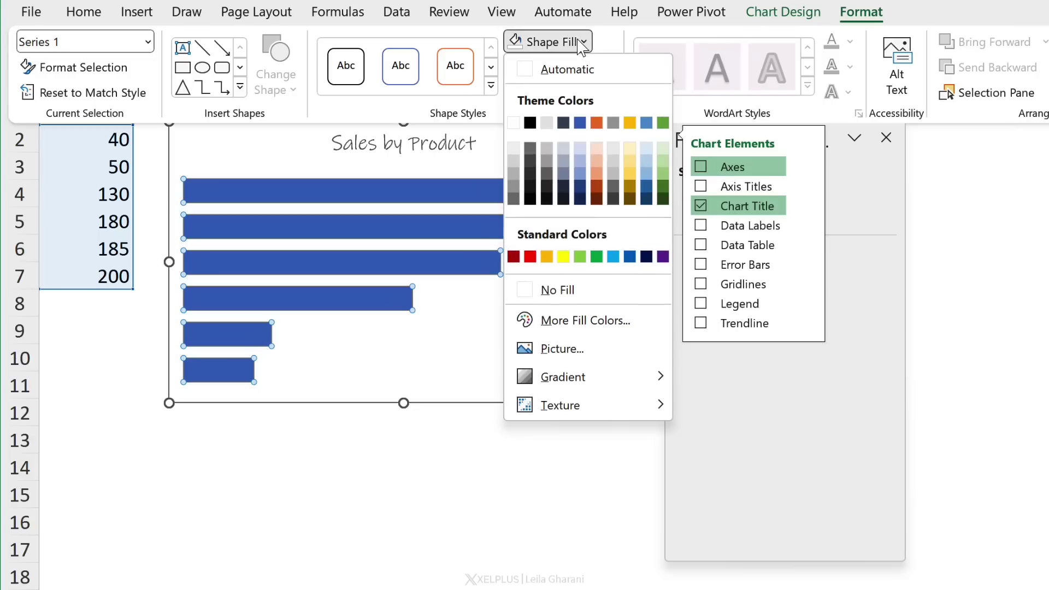
{"action": "left_click", "coordinate": [563, 174]}
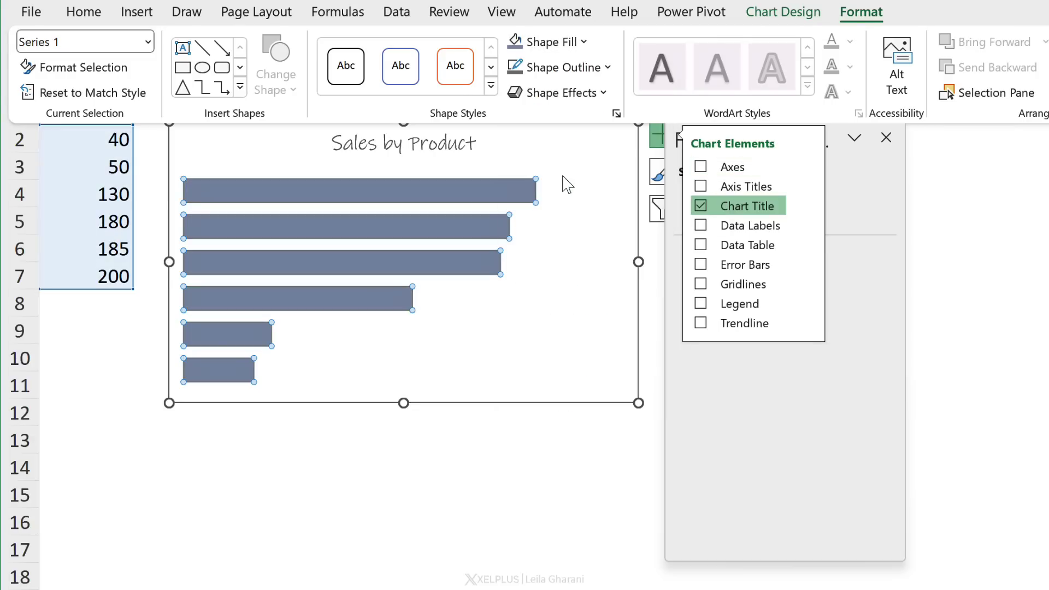
Step: Outline the bars in blue-gray with a wavy scribble sketch style at 1 pt weight
{"action": "left_click", "coordinate": [604, 70]}
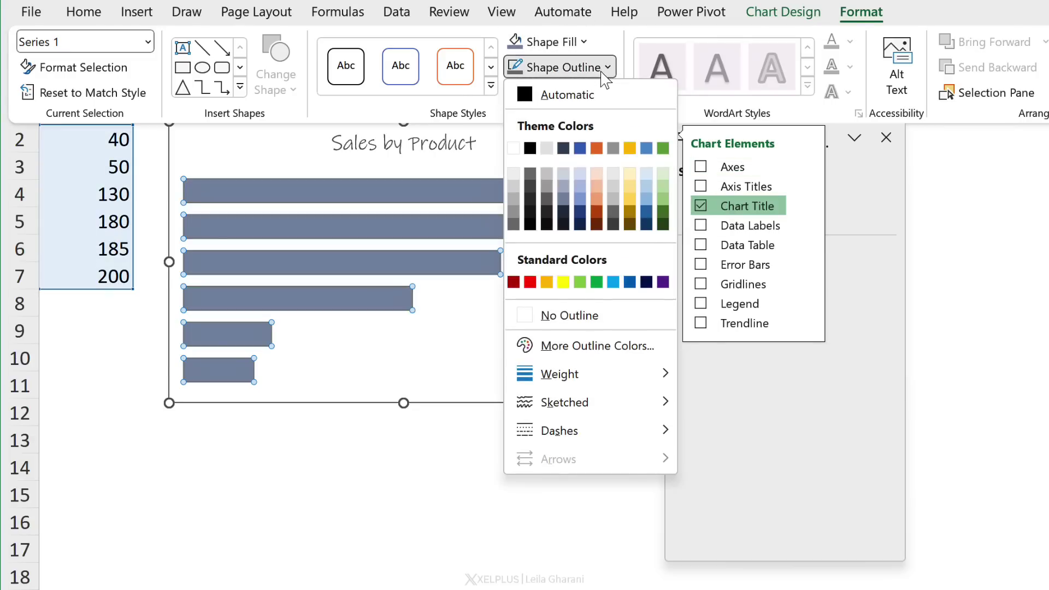
{"action": "left_click", "coordinate": [564, 200]}
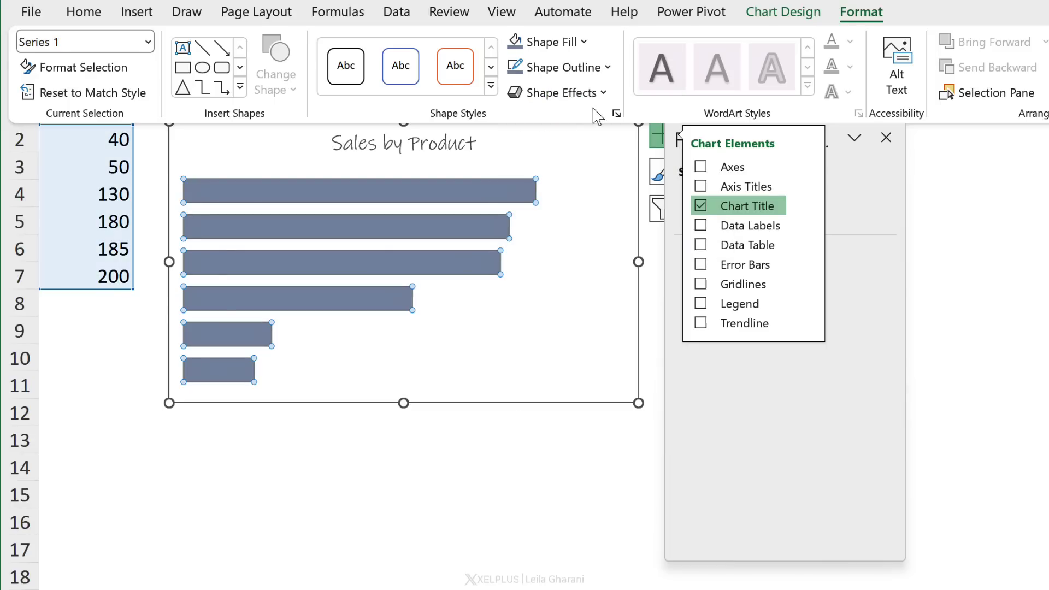
{"action": "left_click", "coordinate": [605, 69]}
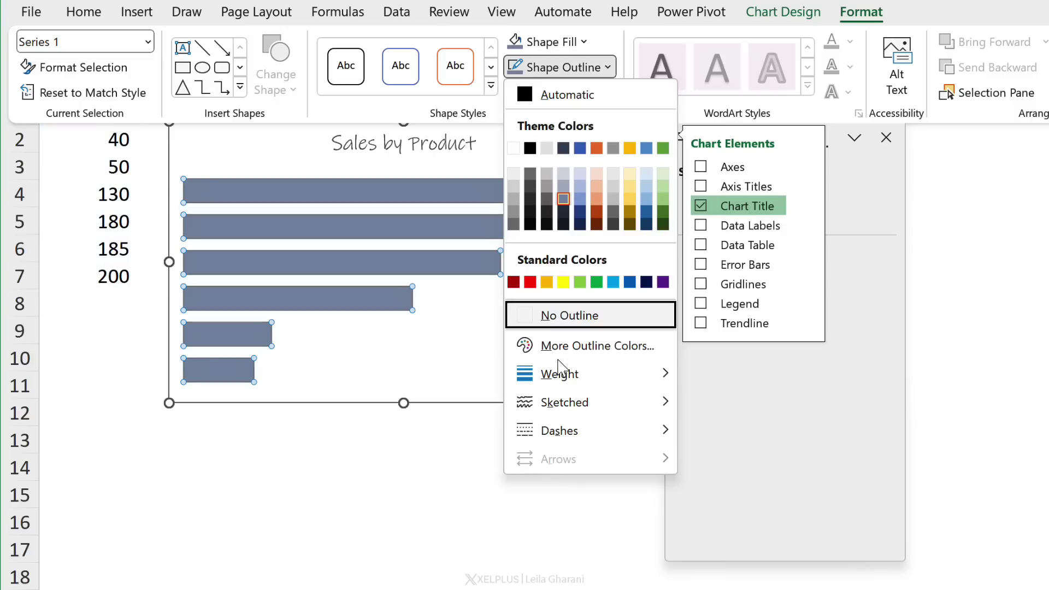
{"action": "mouse_move", "coordinate": [565, 402]}
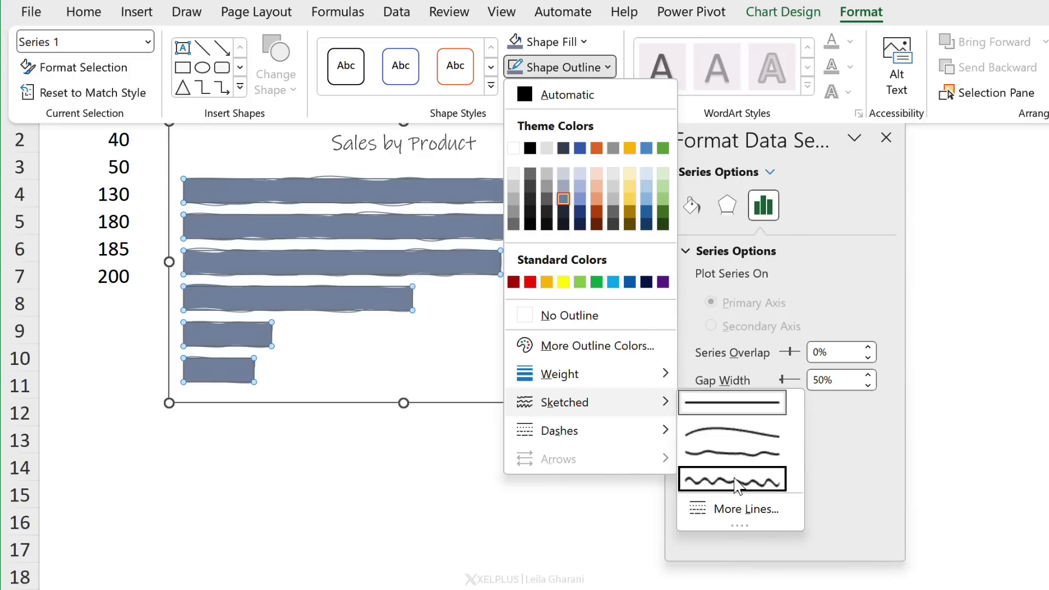
{"action": "left_click", "coordinate": [737, 484]}
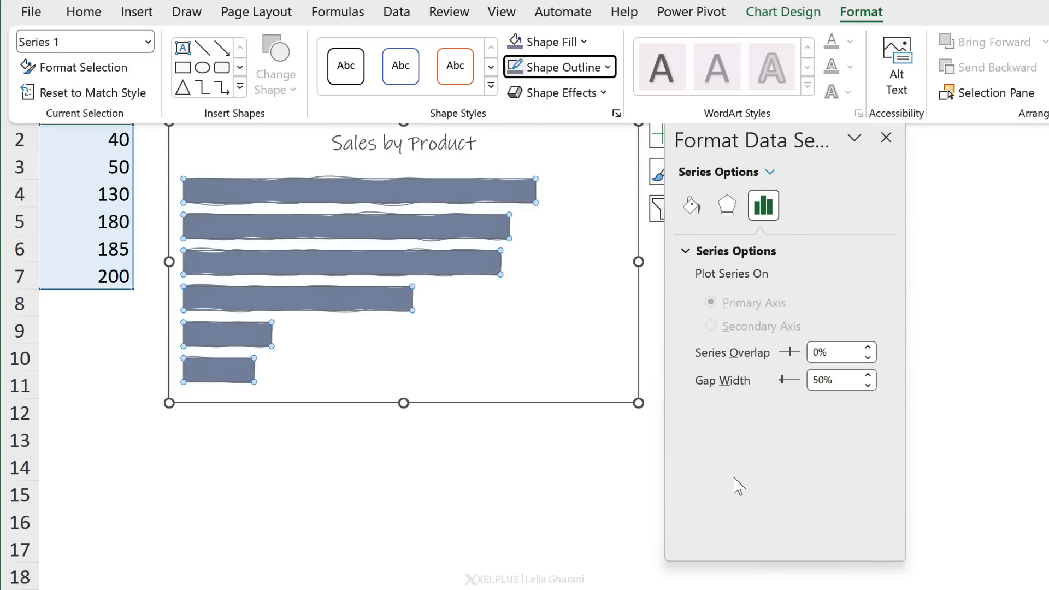
{"action": "left_click", "coordinate": [606, 67]}
{"action": "mouse_move", "coordinate": [560, 374]}
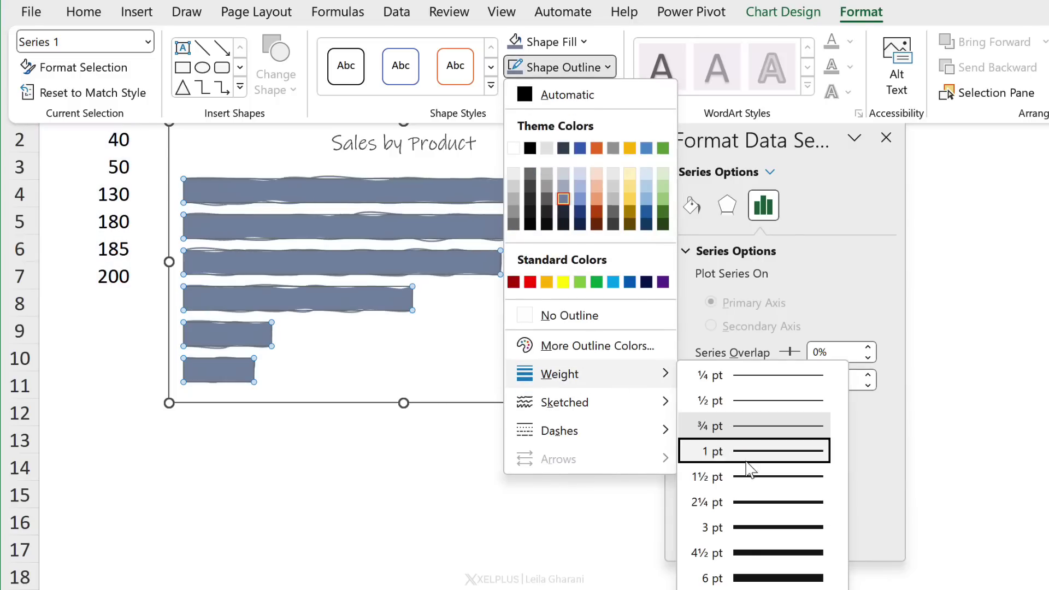
{"action": "left_click", "coordinate": [750, 456]}
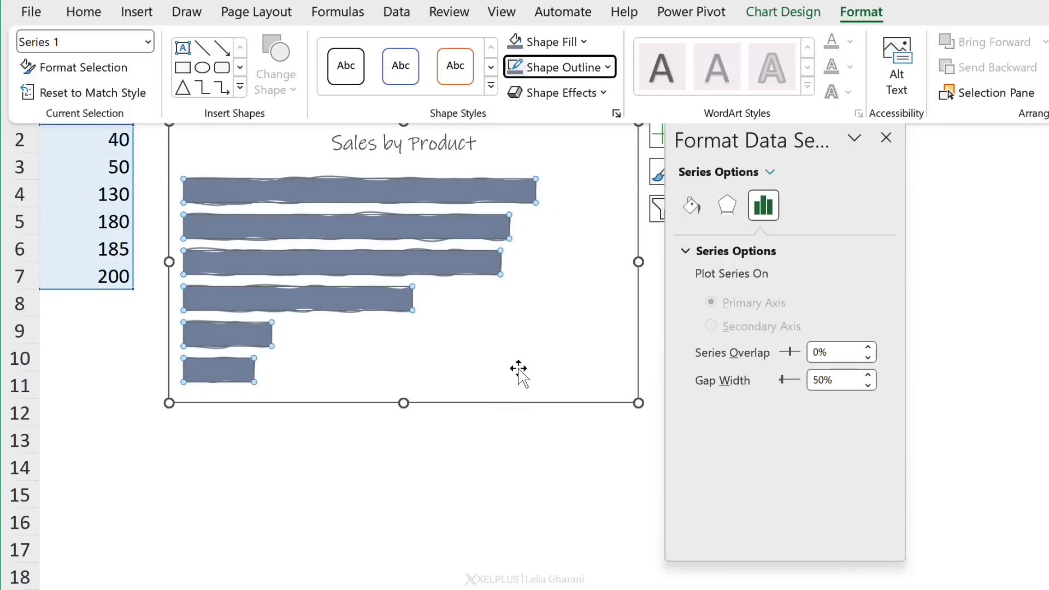
{"action": "left_click", "coordinate": [510, 362]}
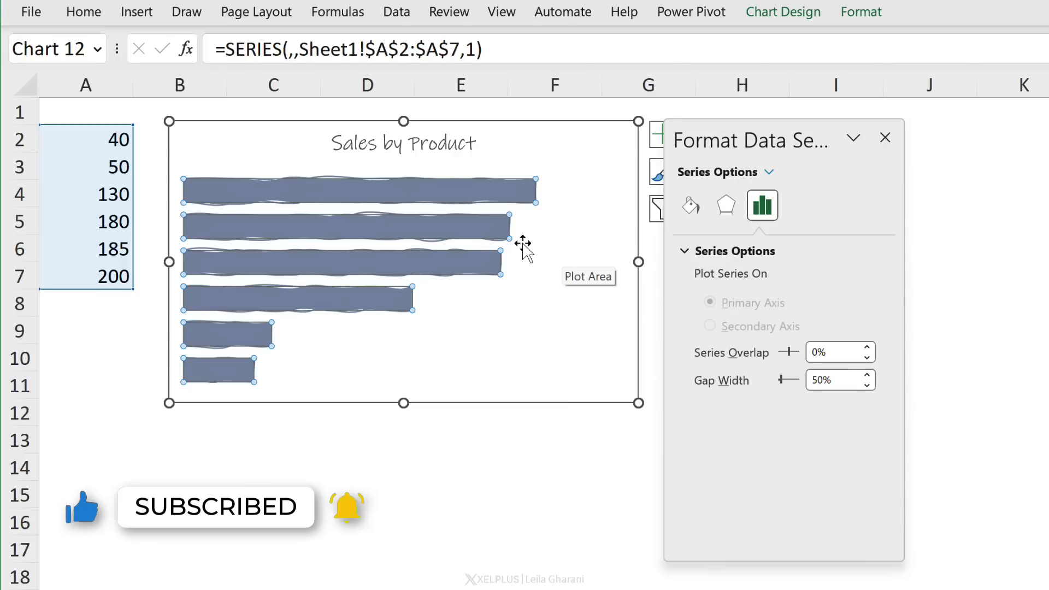
Step: Change cell A2 to 50 and cell A3 to 100
{"action": "left_click", "coordinate": [97, 139]}
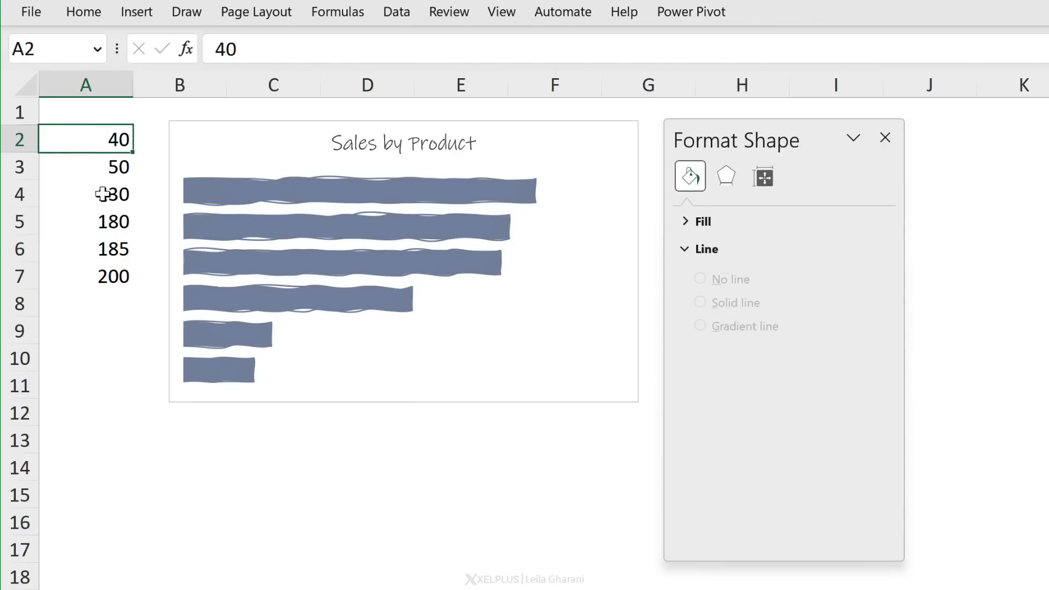
{"action": "type", "text": "5"}
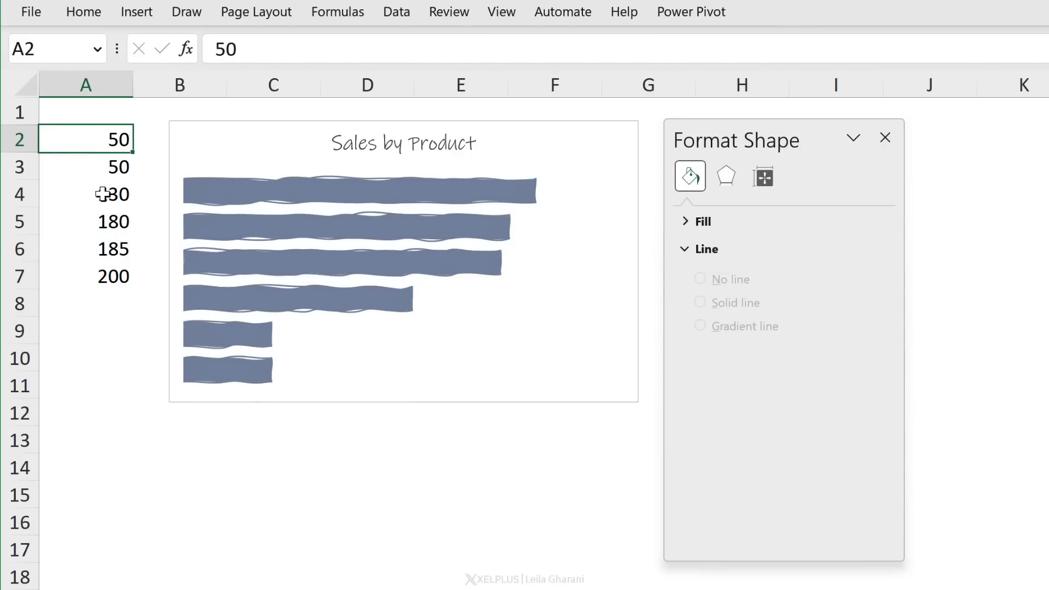
{"action": "key", "text": "Down"}
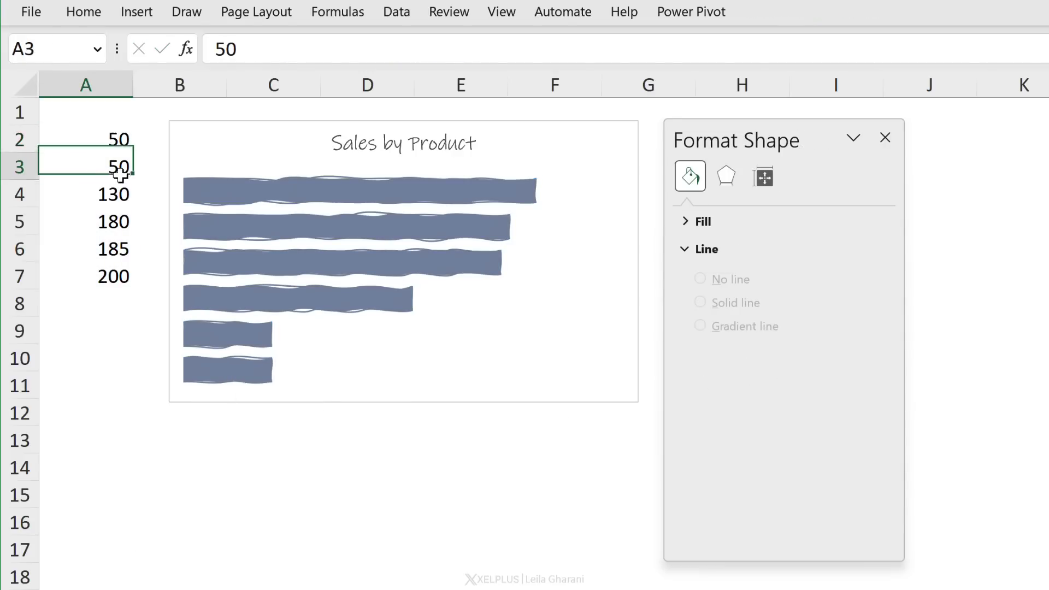
{"action": "type", "text": "100"}
{"action": "key", "text": "ctrl+Return"}
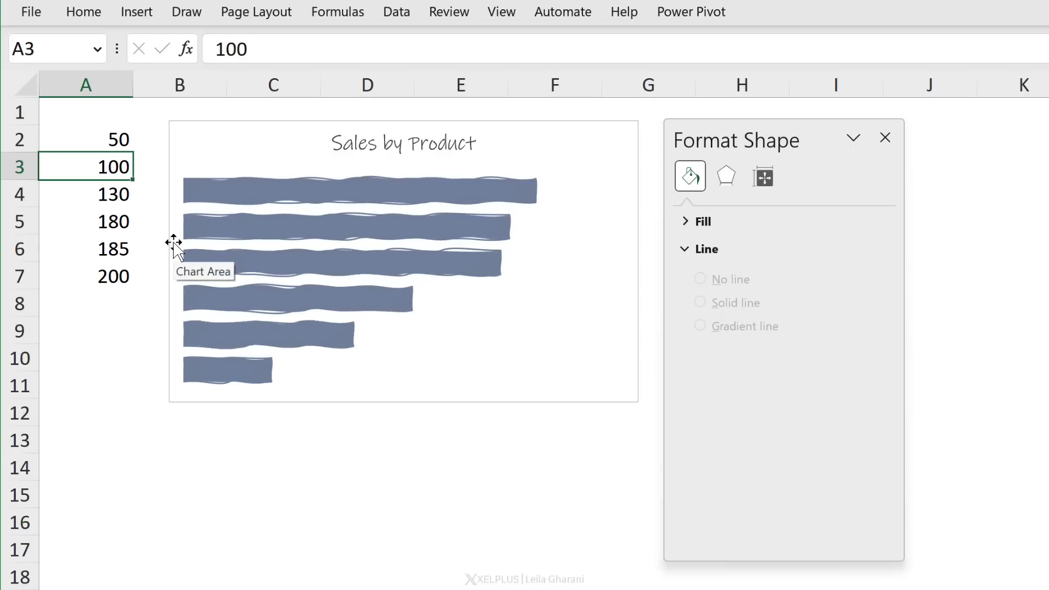
{"action": "mouse_move", "coordinate": [270, 333]}
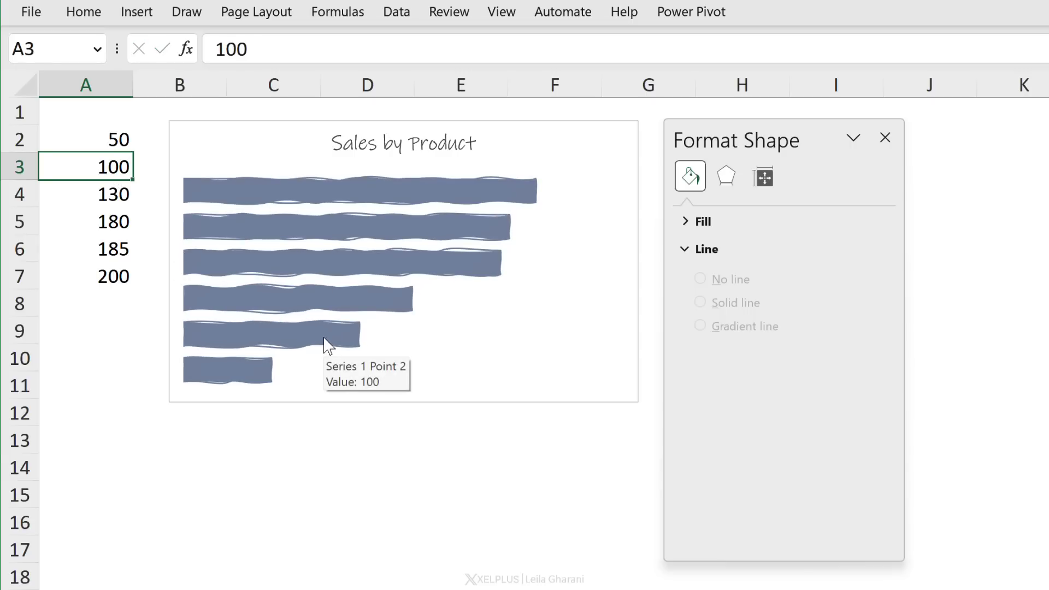
Step: Add value data labels (50 through 200) to the bar series from its right-click menu
{"action": "right_click", "coordinate": [453, 193]}
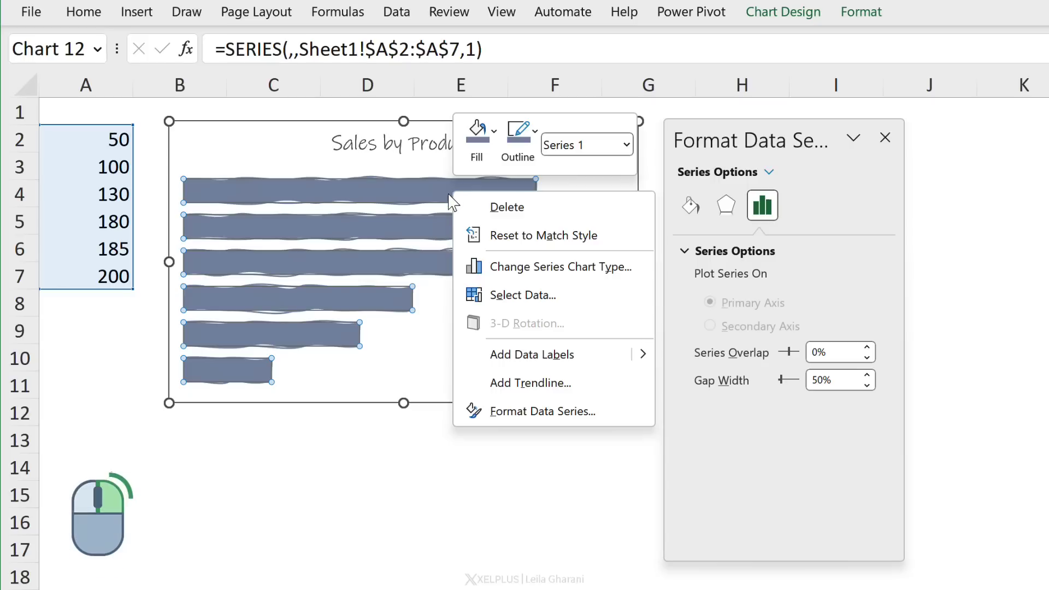
{"action": "left_click", "coordinate": [538, 355]}
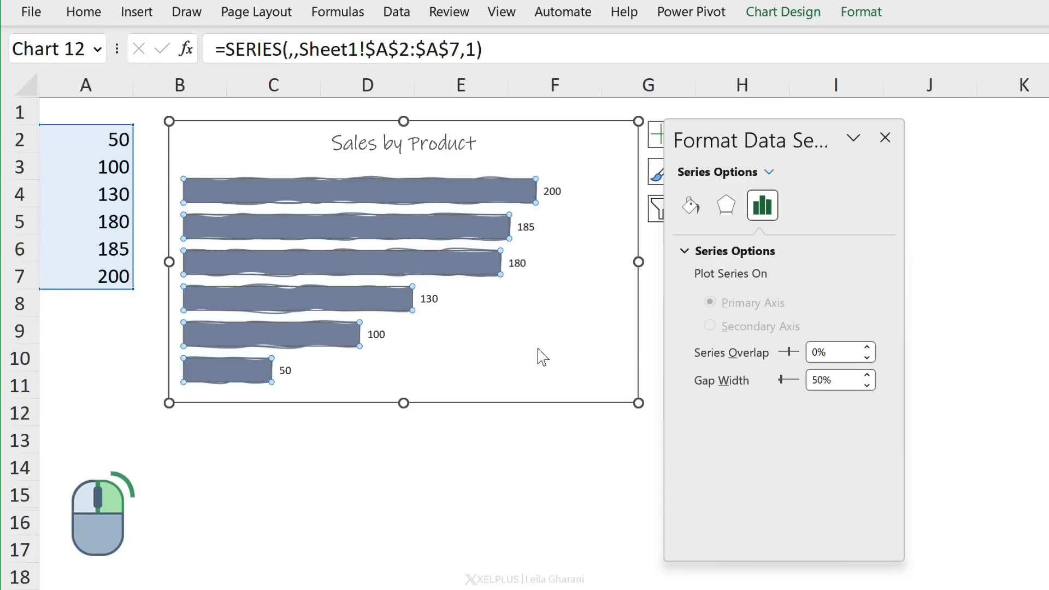
Step: Set the bar value labels in Ink Free and enlarge them to size 14
{"action": "left_click", "coordinate": [551, 191]}
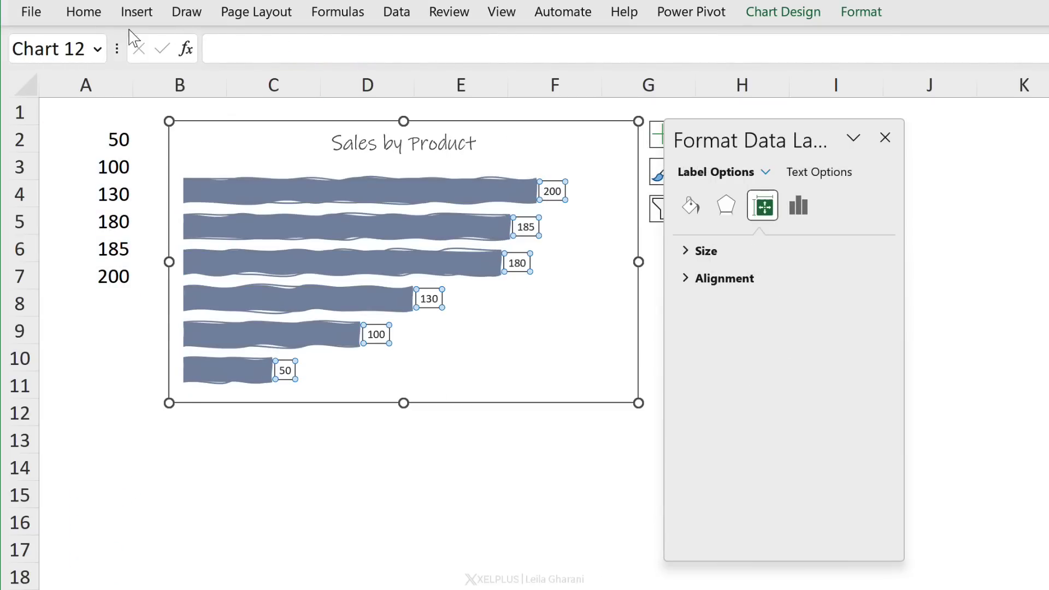
{"action": "left_click", "coordinate": [91, 15]}
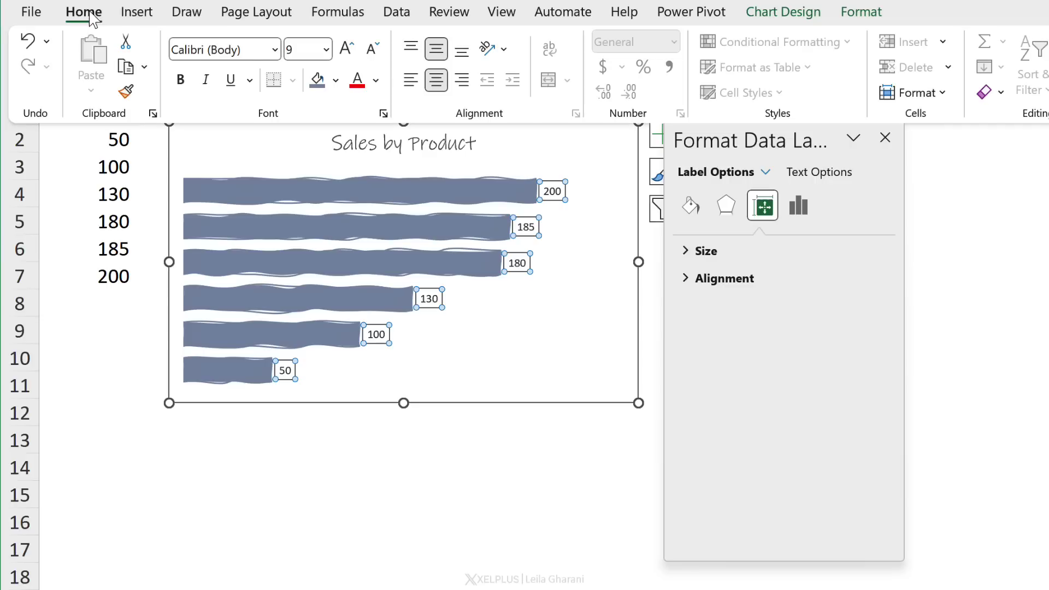
{"action": "left_click", "coordinate": [274, 50]}
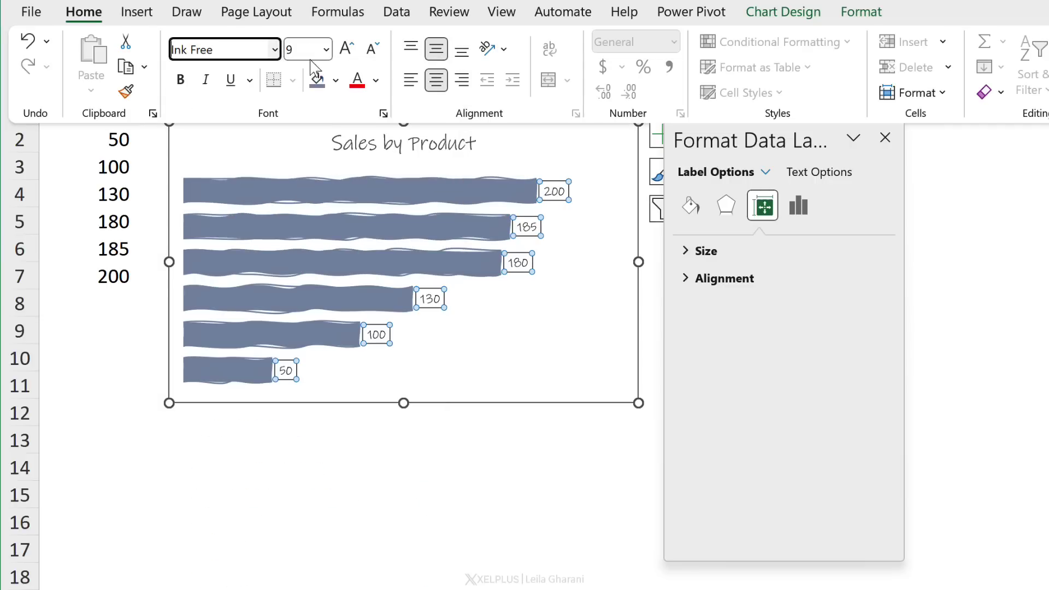
{"action": "left_click", "coordinate": [346, 49]}
{"action": "left_click", "coordinate": [346, 49]}
{"action": "left_click", "coordinate": [346, 50]}
{"action": "left_click", "coordinate": [347, 49]}
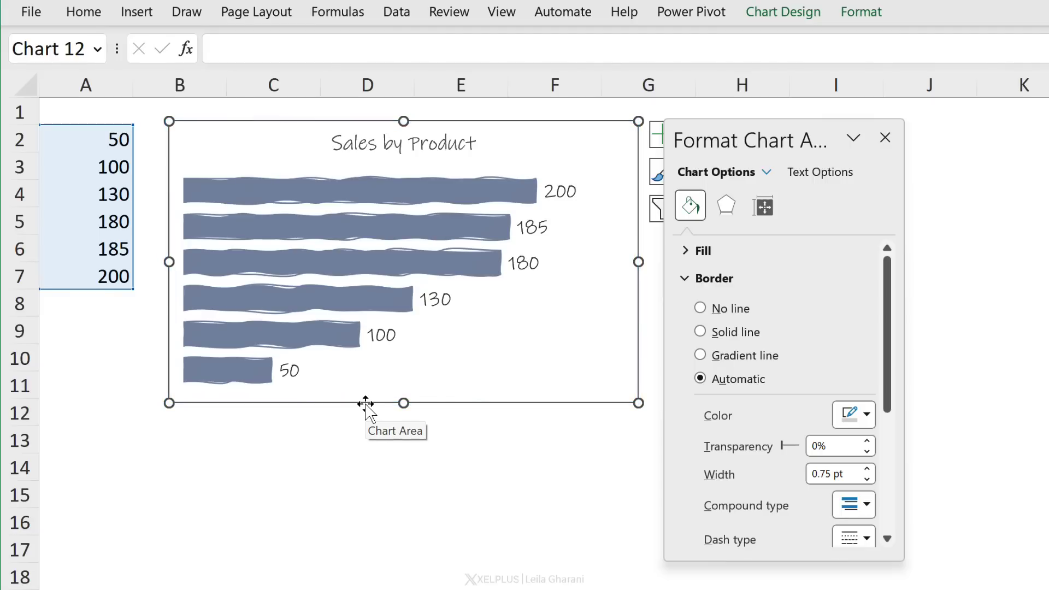
Step: Give the chart area a freehand sketched outline, then deselect the chart
{"action": "left_click", "coordinate": [860, 17]}
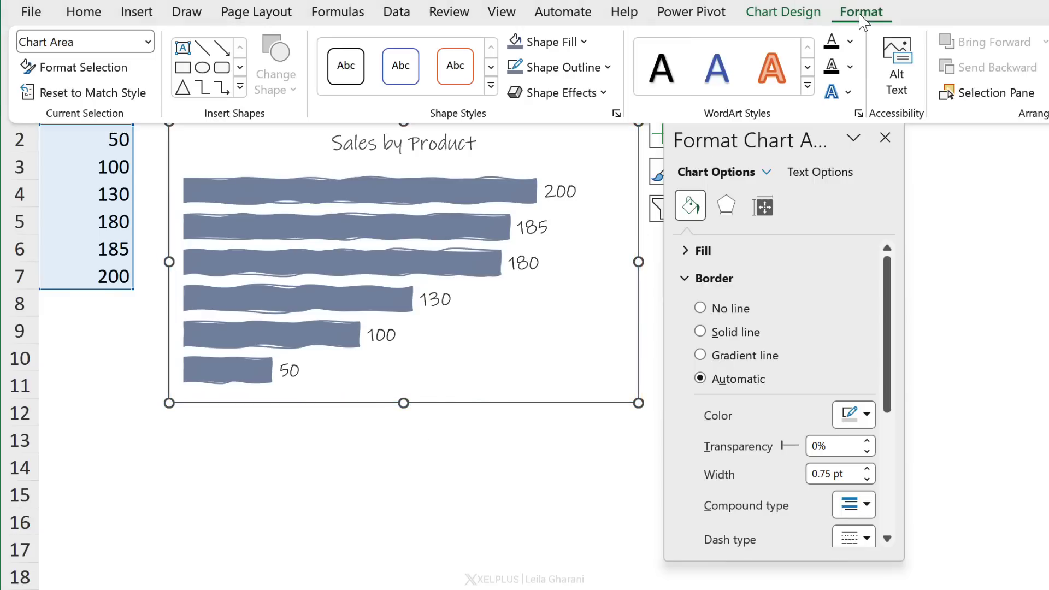
{"action": "left_click", "coordinate": [607, 67]}
{"action": "mouse_move", "coordinate": [566, 402]}
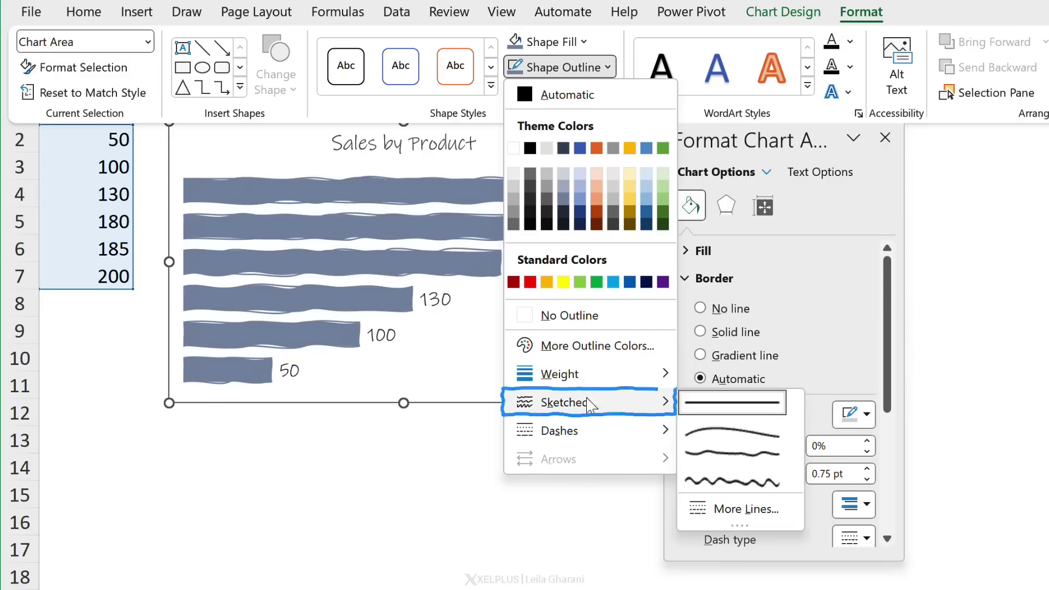
{"action": "left_click", "coordinate": [732, 453]}
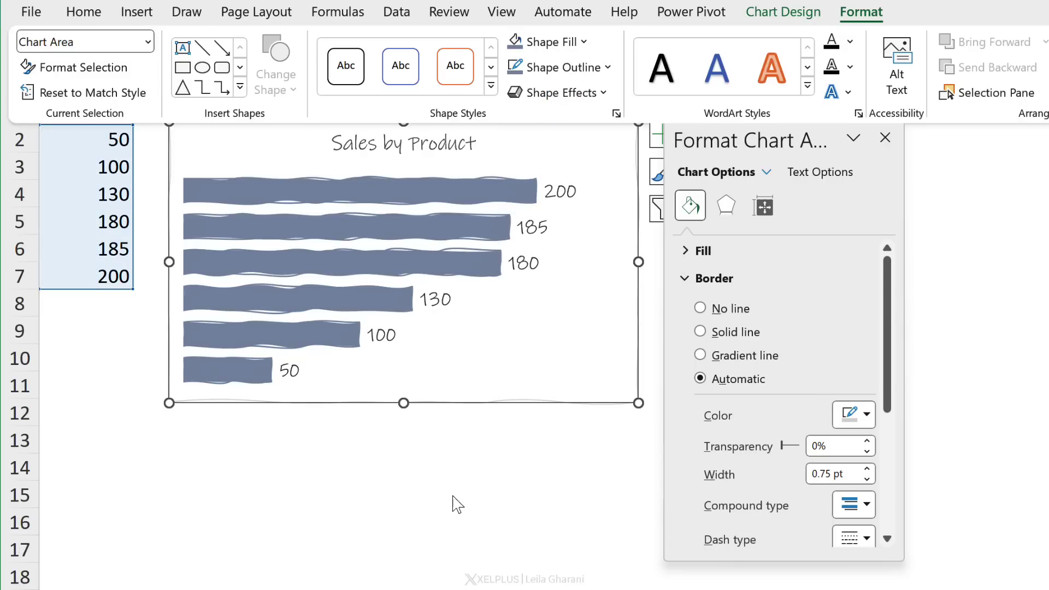
{"action": "left_click", "coordinate": [465, 451]}
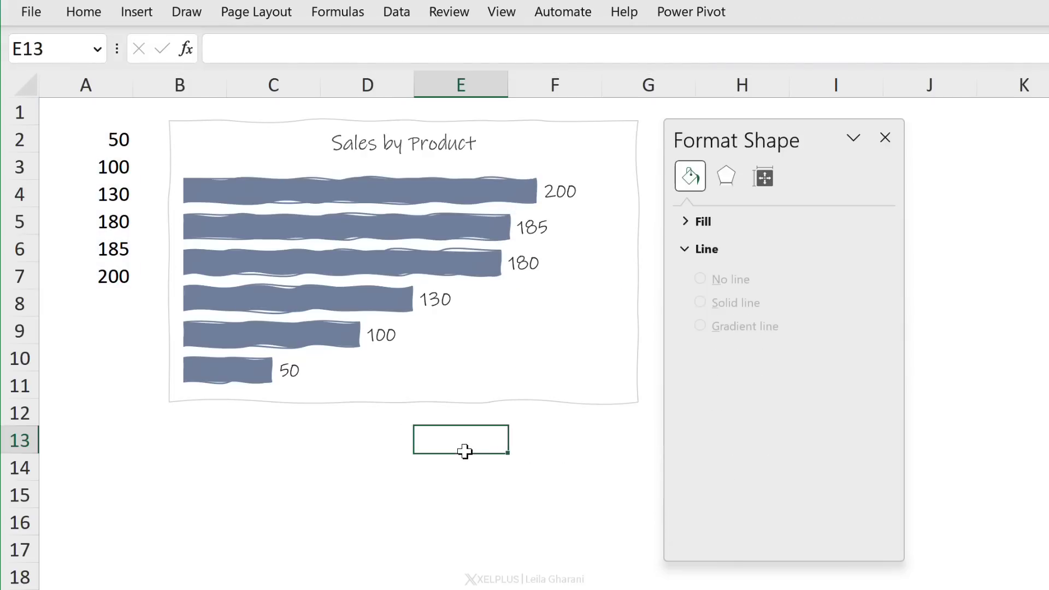
Step: Draw a small rectangle to the right of the bar chart
{"action": "left_click", "coordinate": [885, 137]}
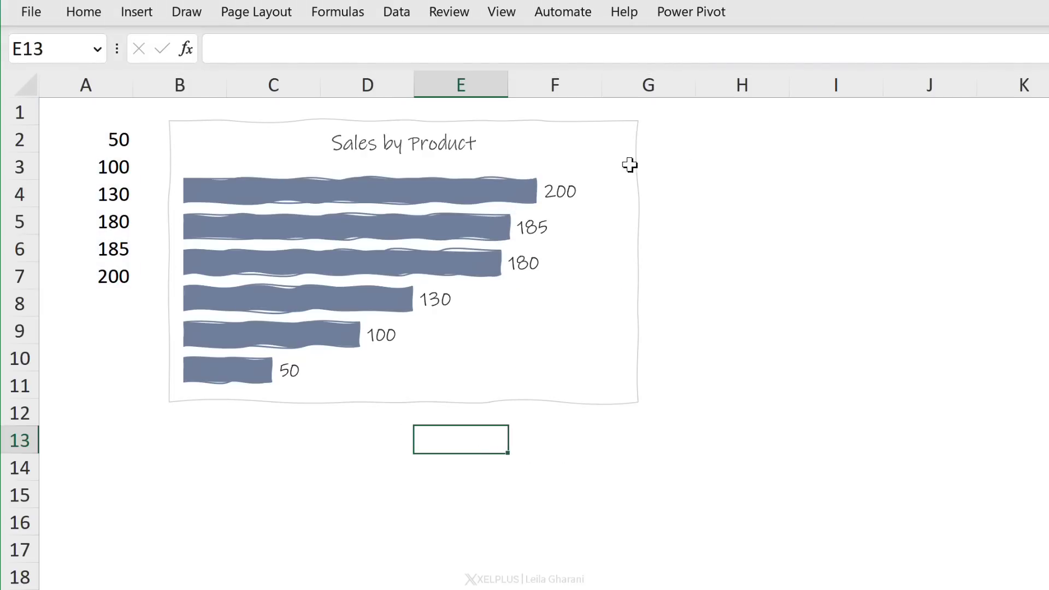
{"action": "left_click", "coordinate": [687, 145]}
{"action": "left_click", "coordinate": [131, 12]}
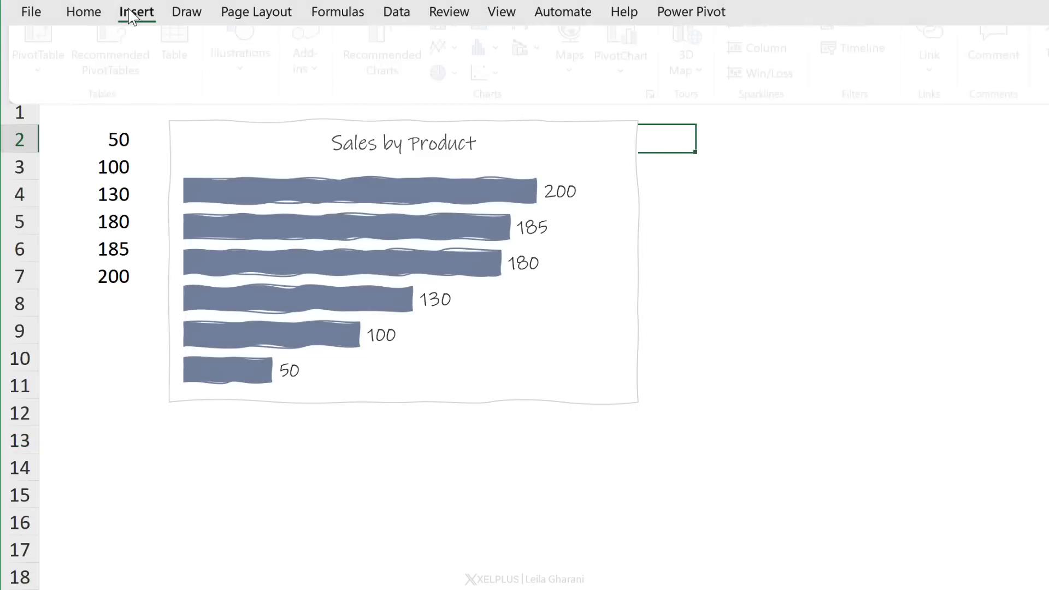
{"action": "left_click", "coordinate": [247, 77]}
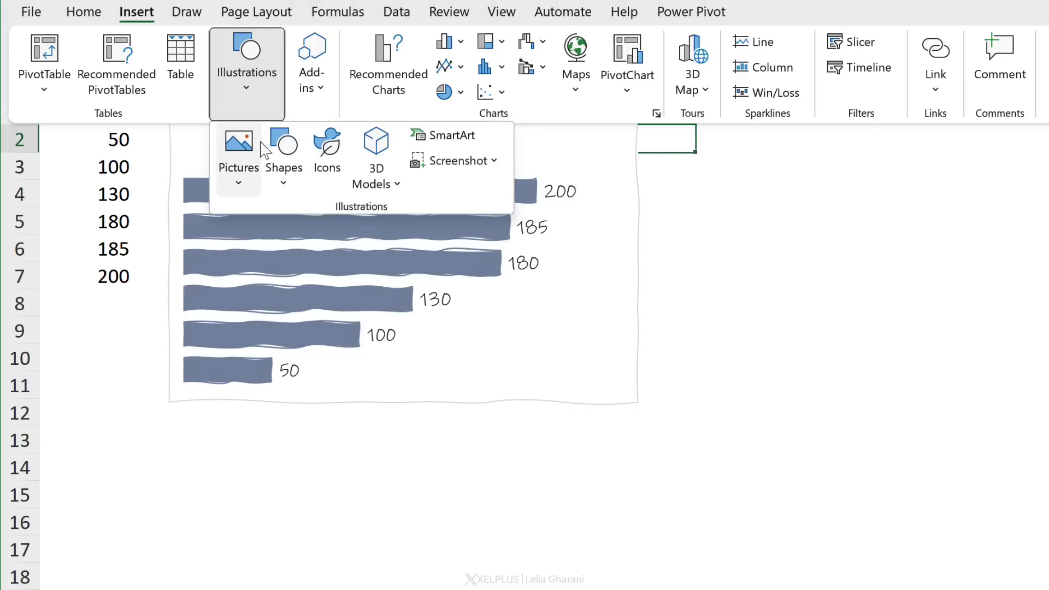
{"action": "left_click", "coordinate": [284, 164]}
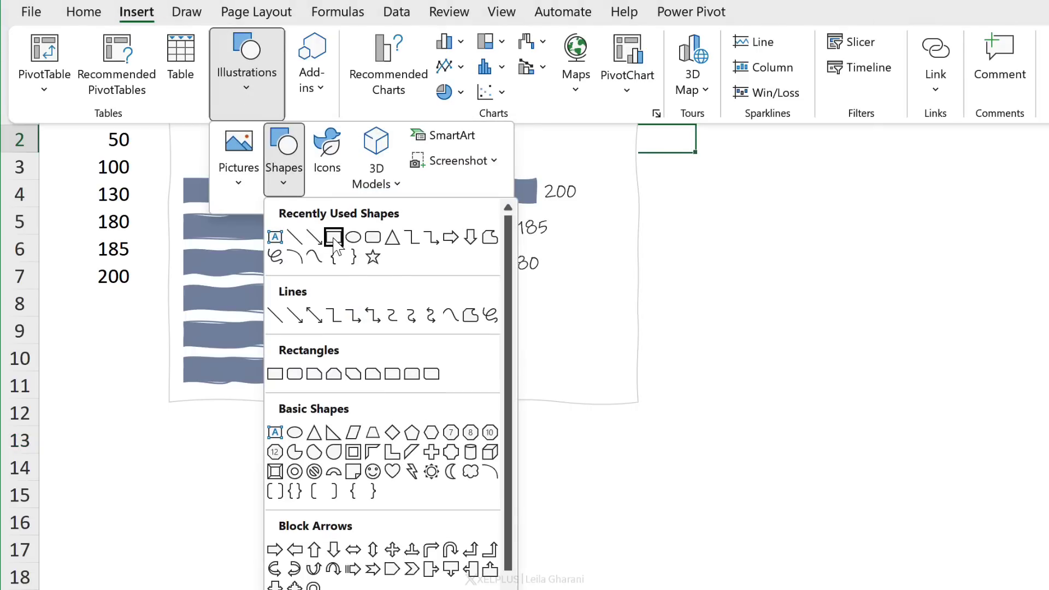
{"action": "left_click", "coordinate": [333, 238]}
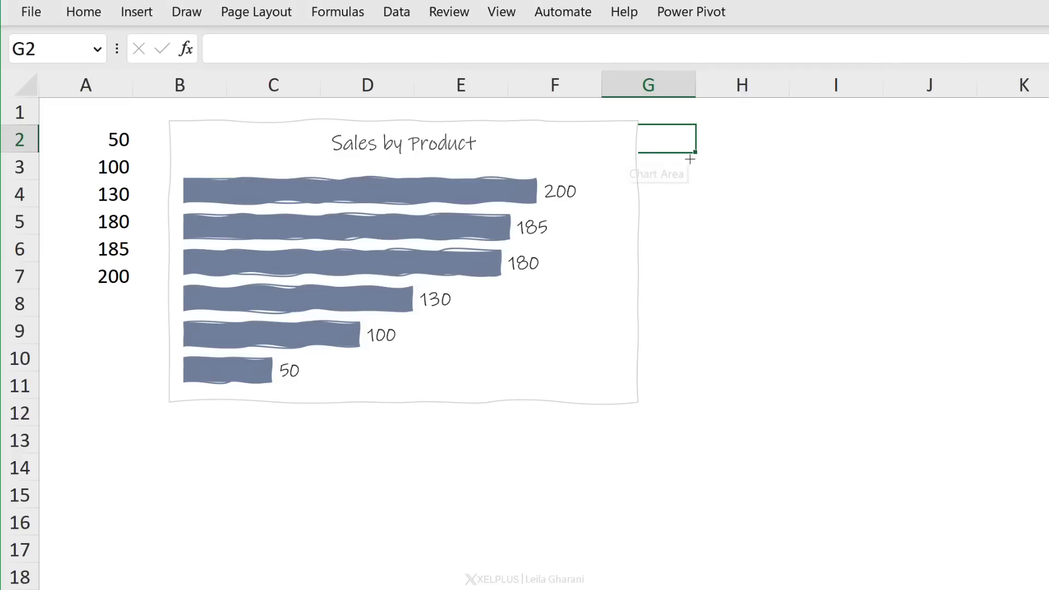
{"action": "left_click_drag", "start_coordinate": [820, 210], "coordinate": [845, 221]}
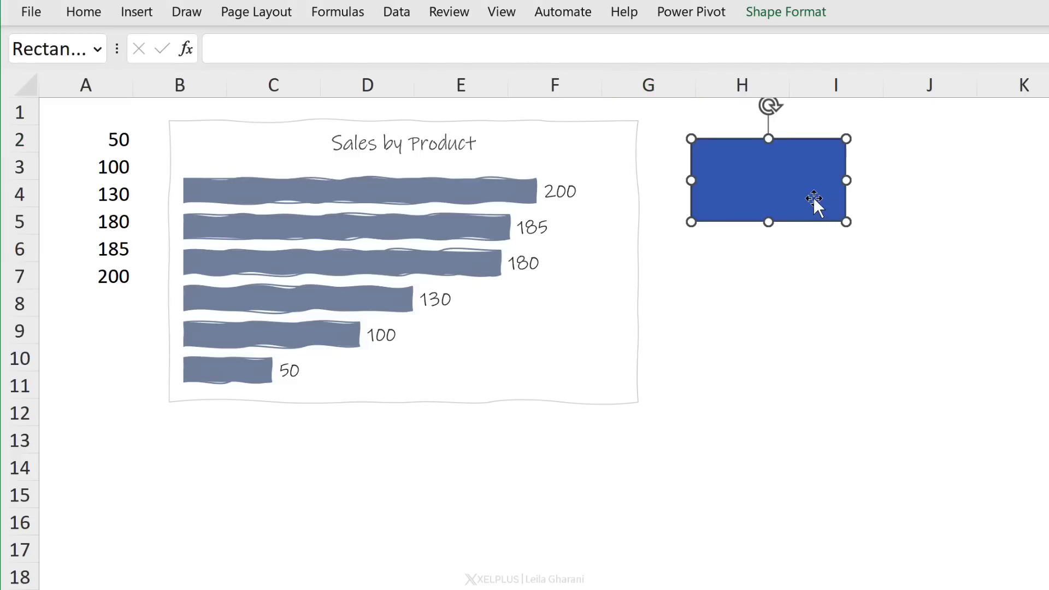
Step: Give the rectangle a Blue-Gray curved sketched outline and grey-blue fill, nudged up-left
{"action": "left_click", "coordinate": [790, 14]}
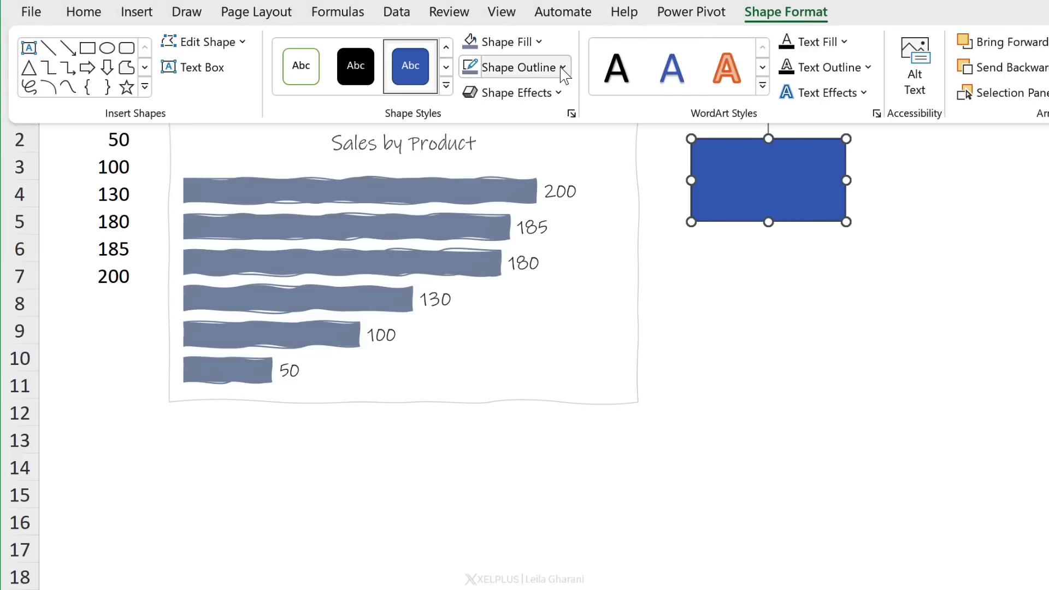
{"action": "left_click", "coordinate": [561, 68]}
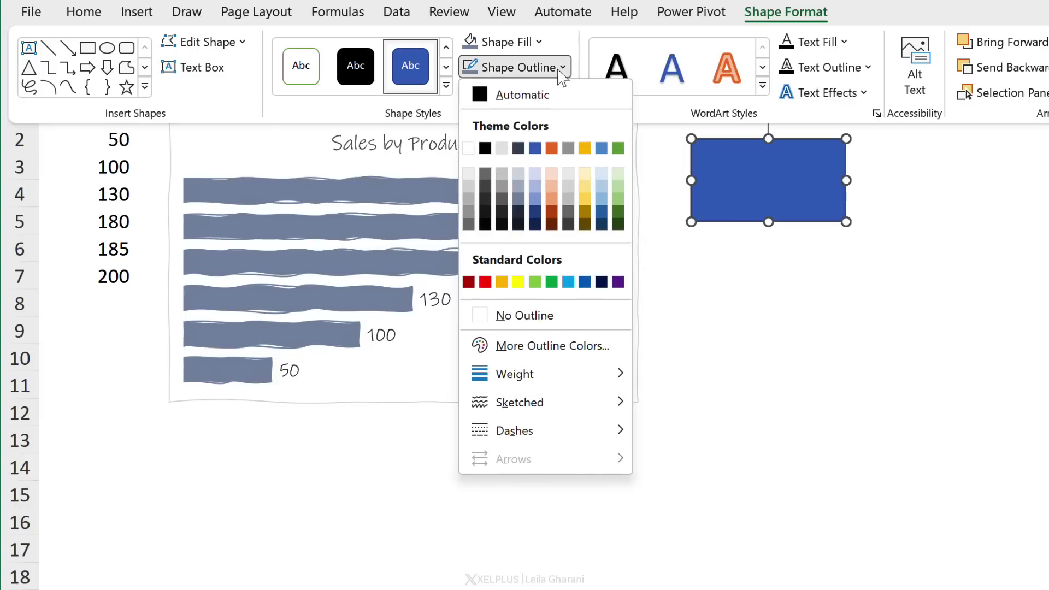
{"action": "left_click", "coordinate": [518, 199]}
{"action": "left_click", "coordinate": [563, 68]}
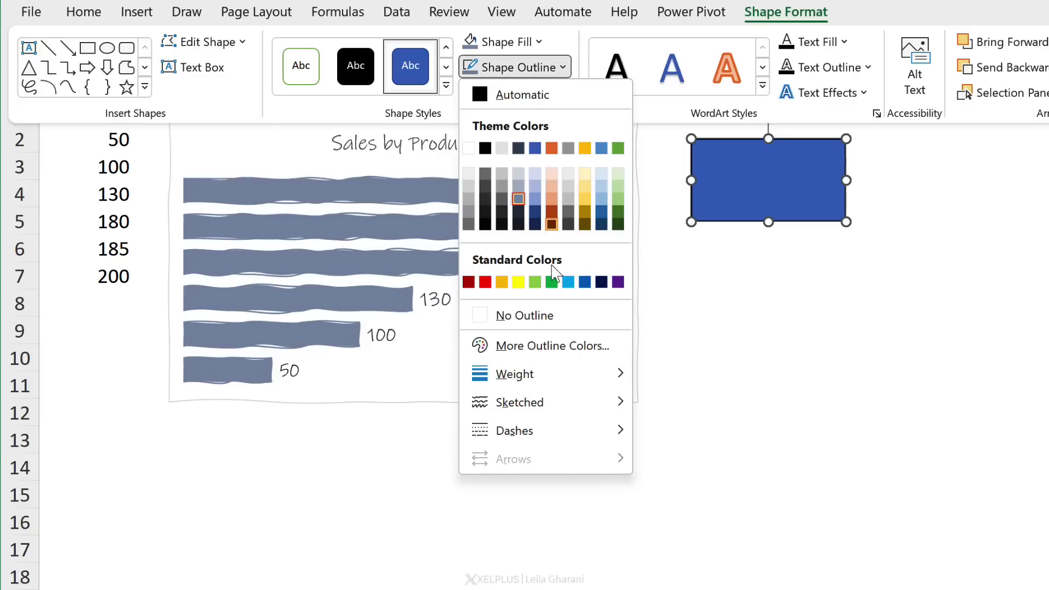
{"action": "mouse_move", "coordinate": [520, 402]}
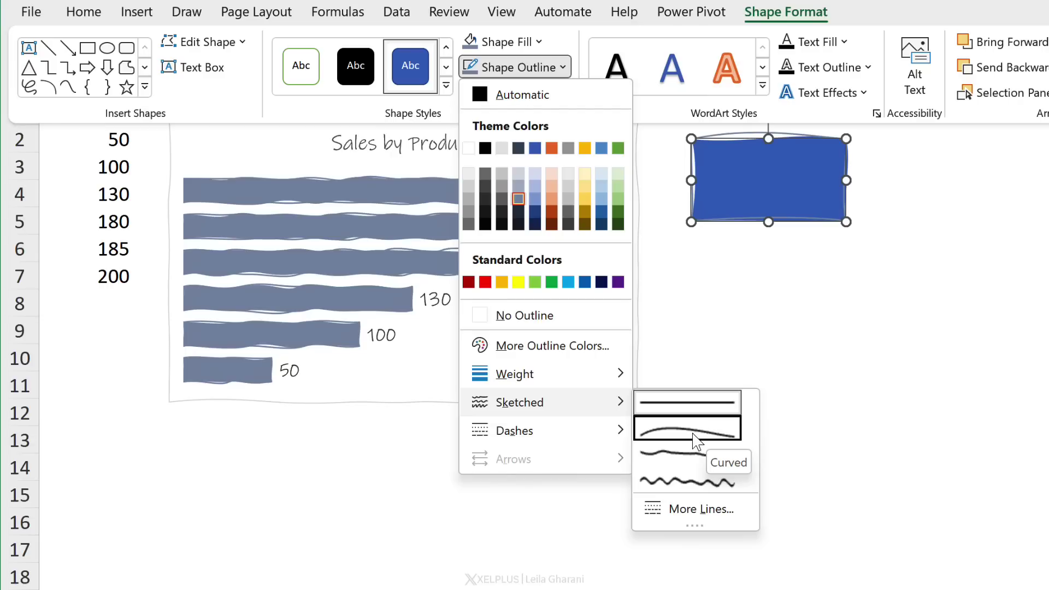
{"action": "left_click", "coordinate": [694, 437]}
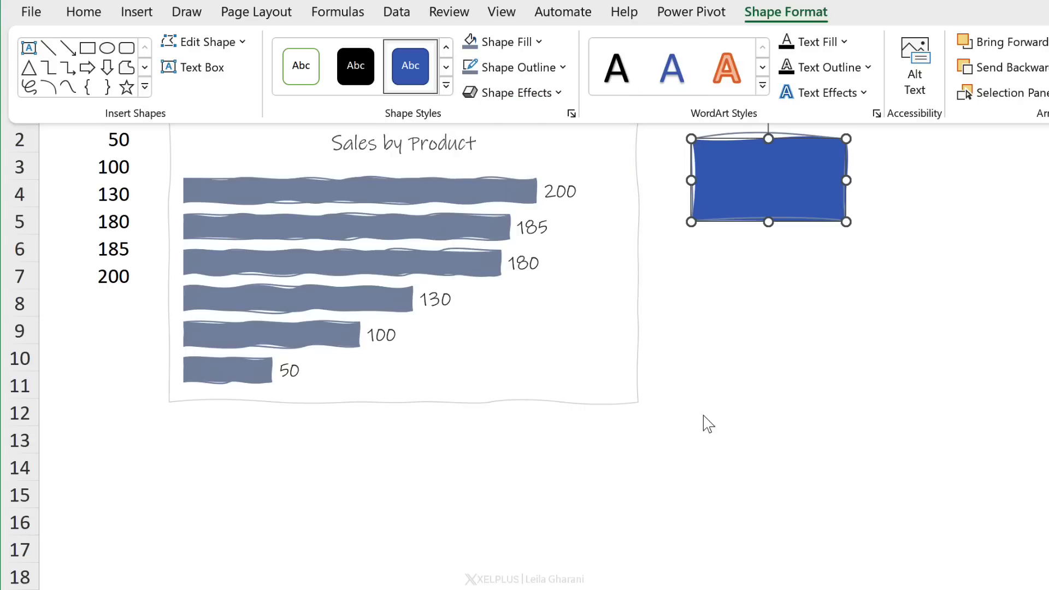
{"action": "left_click", "coordinate": [538, 42]}
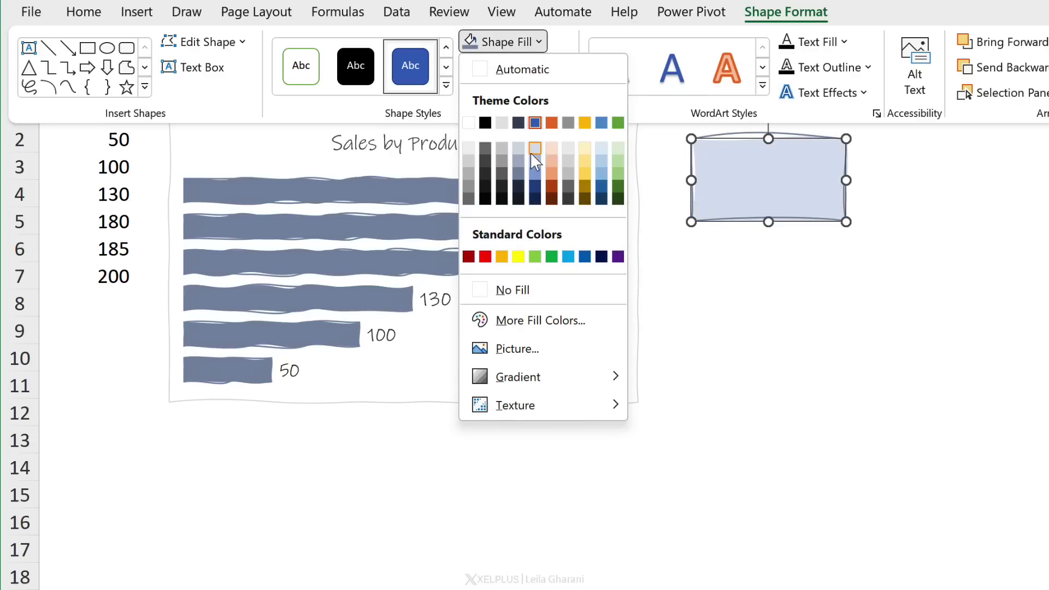
{"action": "left_click", "coordinate": [518, 161]}
{"action": "left_click_drag", "start_coordinate": [785, 196], "coordinate": [771, 185]}
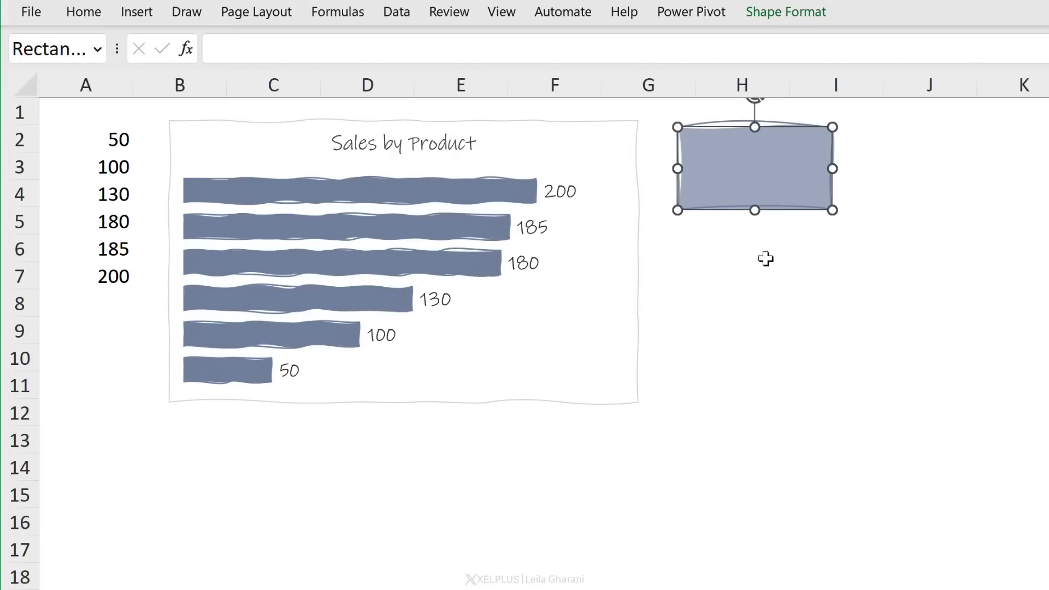
Step: Enter '2023' in the rectangle in size 20 Ink Free, centred and middle-aligned
{"action": "right_click", "coordinate": [815, 209]}
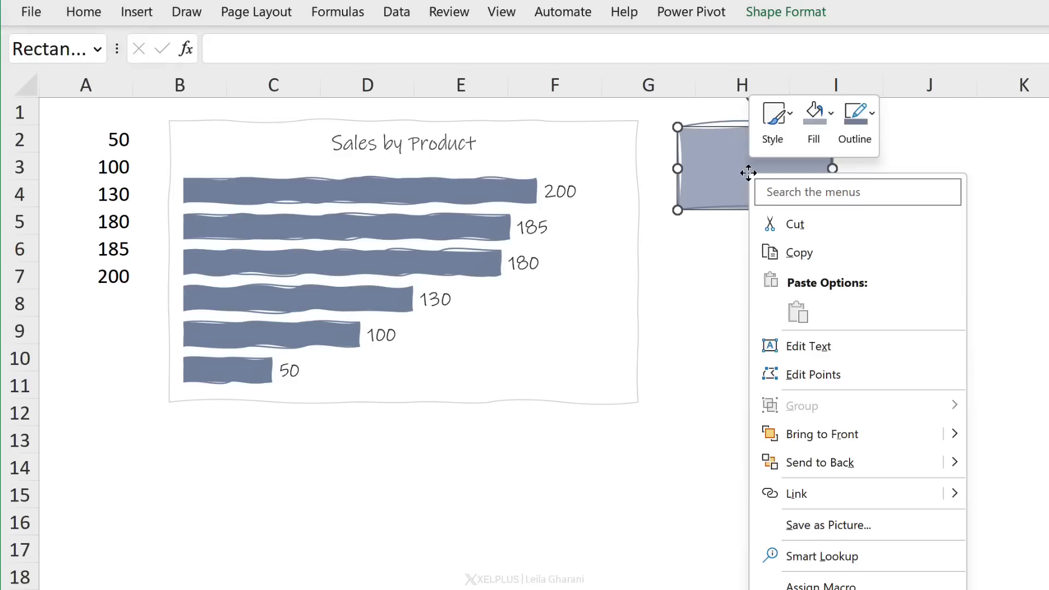
{"action": "left_click", "coordinate": [848, 349]}
{"action": "type", "text": "2023"}
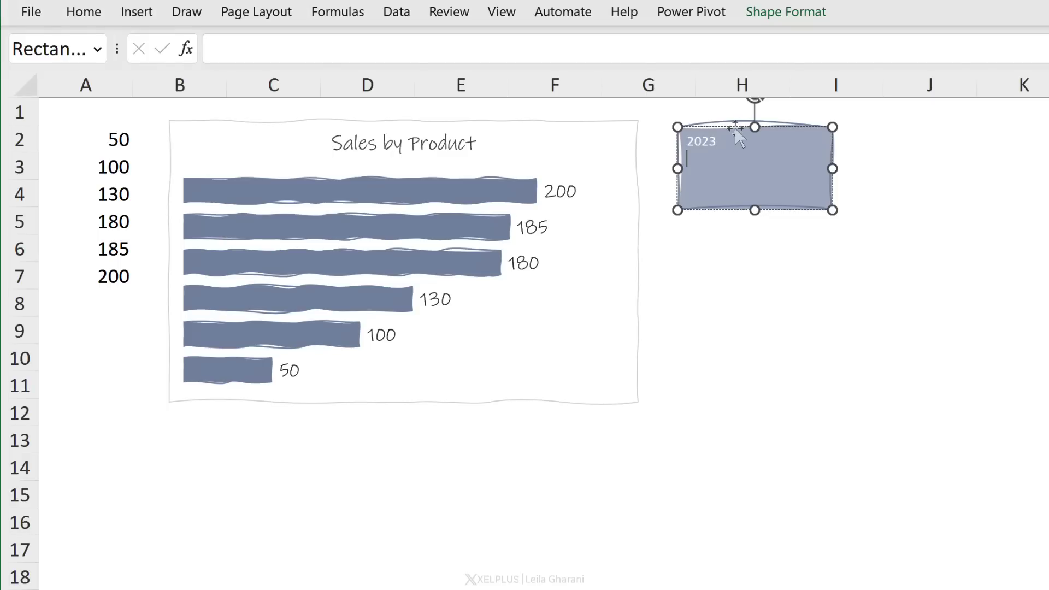
{"action": "left_click", "coordinate": [92, 17]}
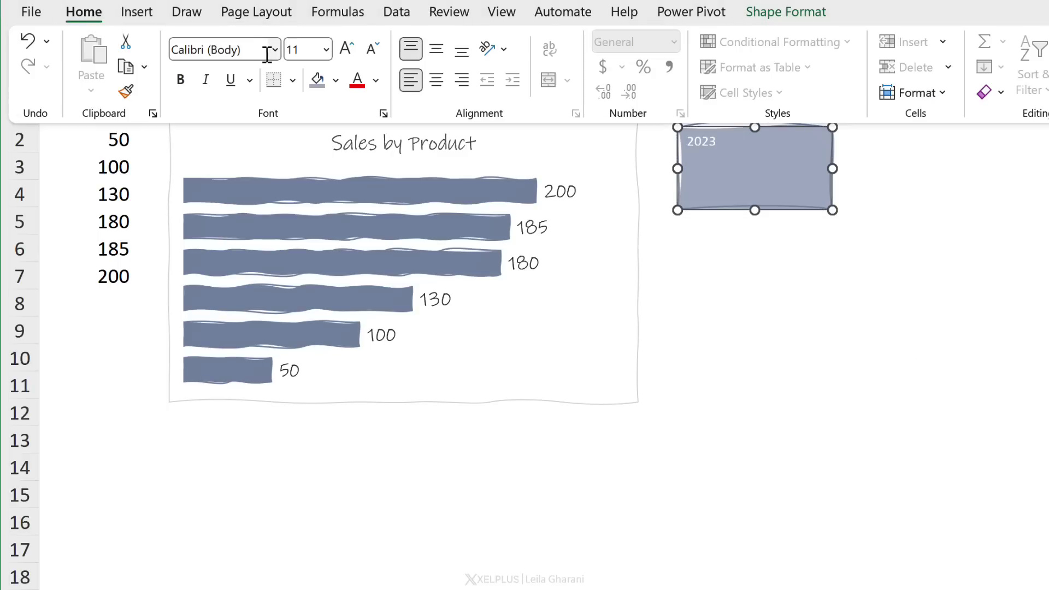
{"action": "left_click", "coordinate": [274, 50]}
{"action": "left_click", "coordinate": [221, 190]}
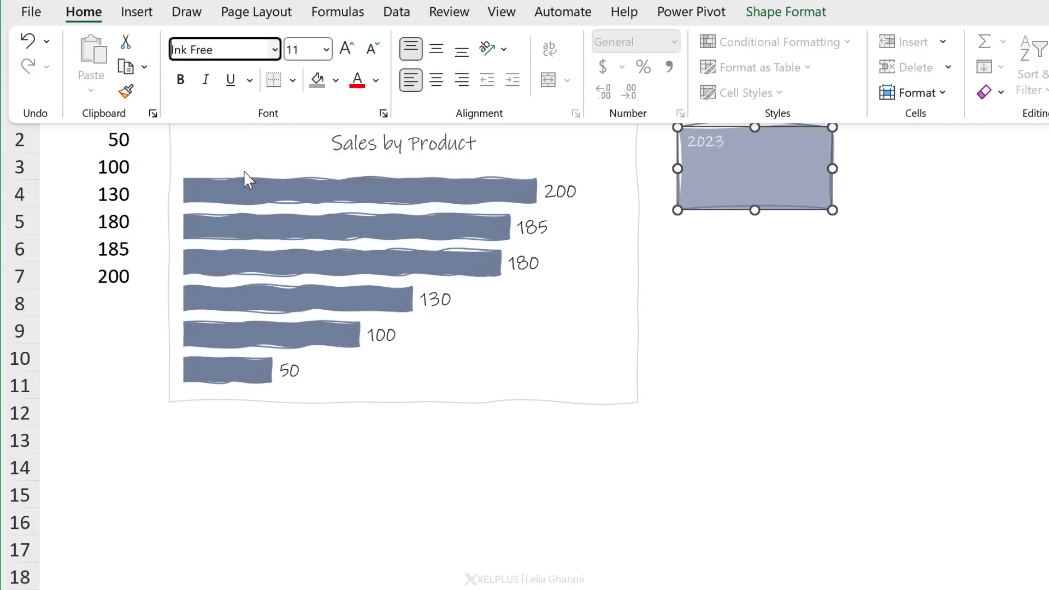
{"action": "left_click", "coordinate": [346, 49]}
{"action": "left_click", "coordinate": [345, 49]}
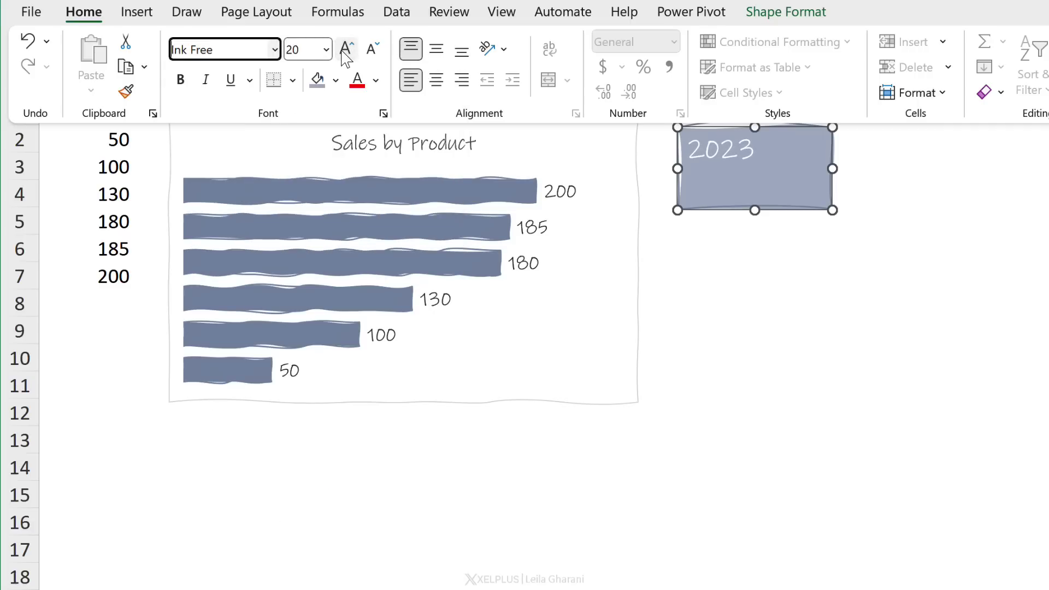
{"action": "left_click", "coordinate": [436, 80]}
{"action": "left_click", "coordinate": [437, 51]}
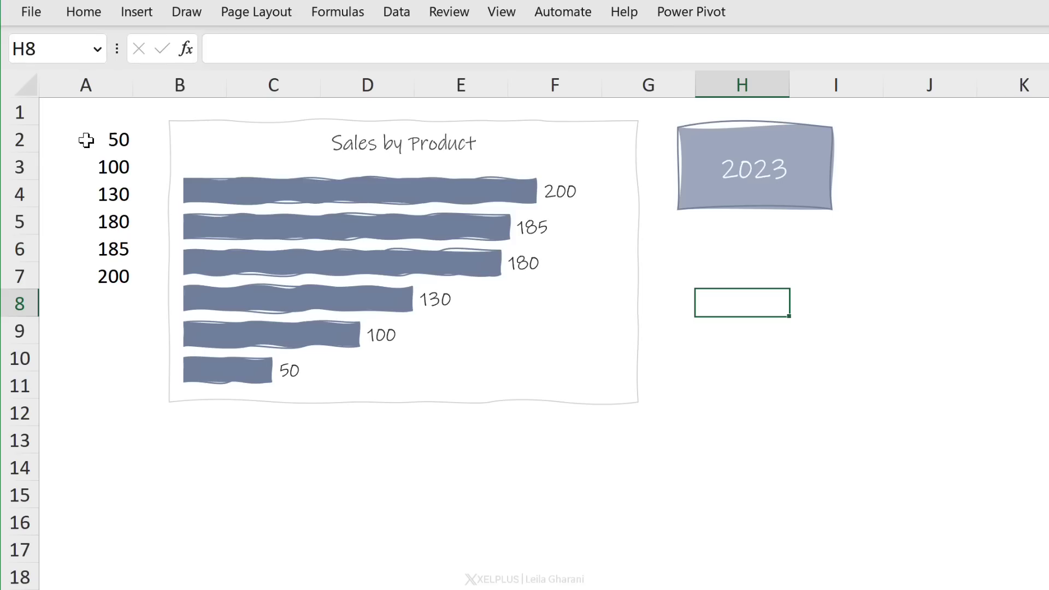
Step: Insert a doughnut chart of A2:A3 and size it below the 2023 card
{"action": "left_click_drag", "start_coordinate": [86, 140], "coordinate": [89, 170]}
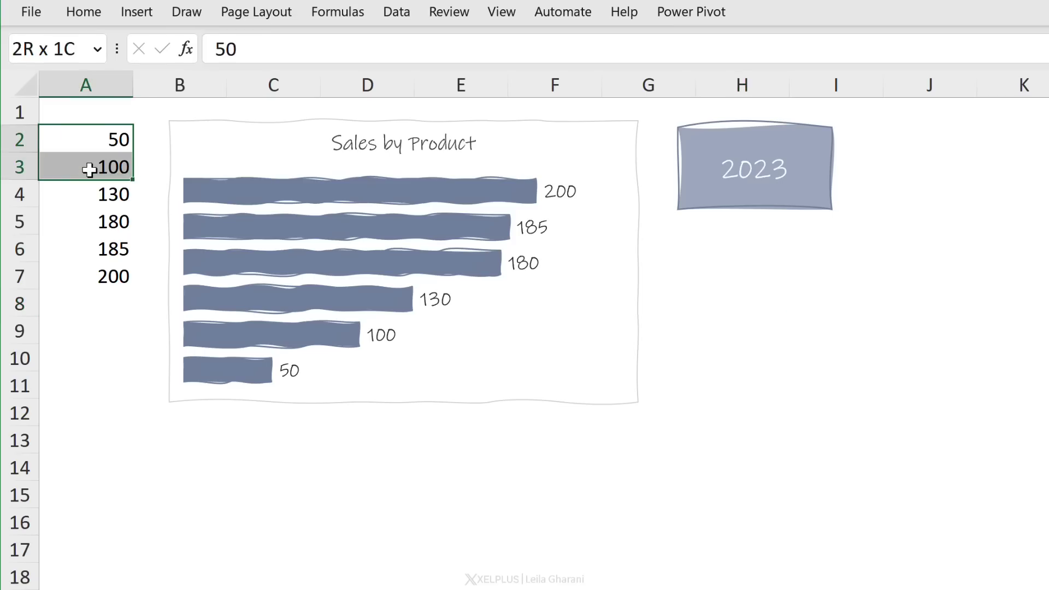
{"action": "left_click", "coordinate": [138, 14]}
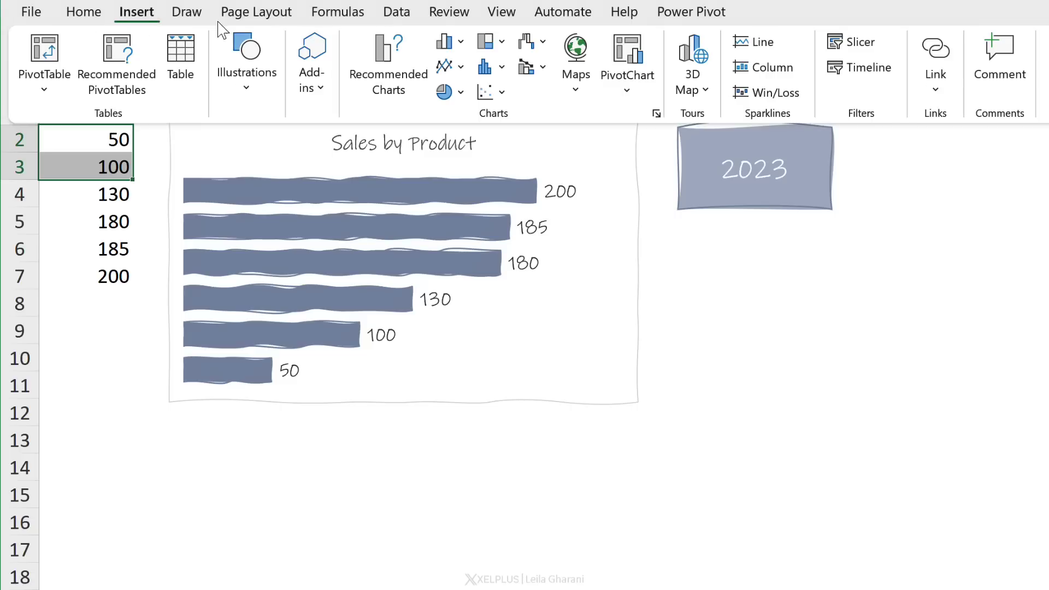
{"action": "left_click", "coordinate": [460, 93]}
{"action": "left_click", "coordinate": [461, 342]}
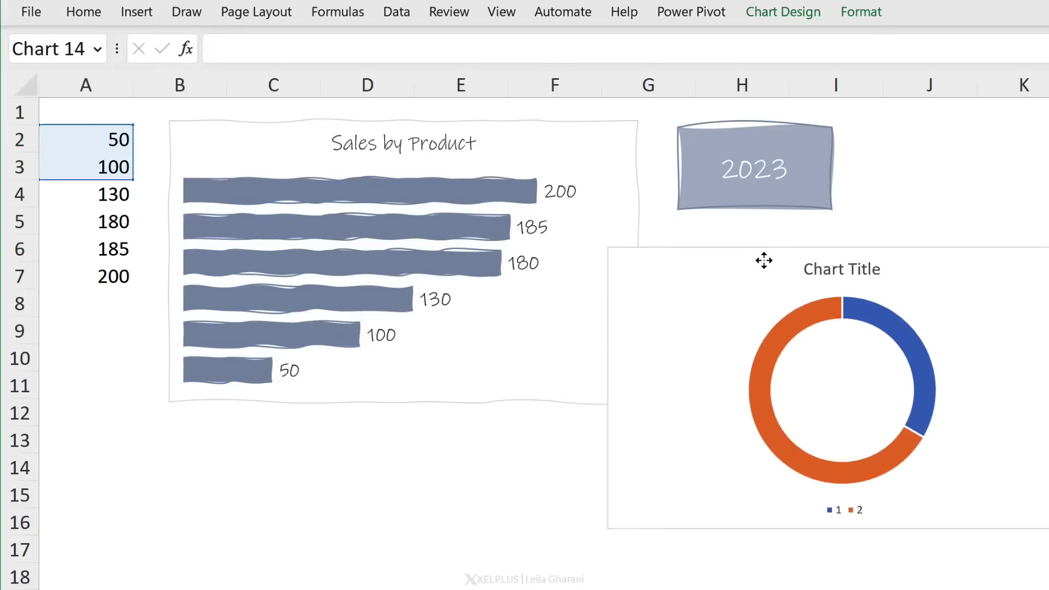
{"action": "left_click_drag", "start_coordinate": [764, 261], "coordinate": [830, 241]}
{"action": "left_click_drag", "start_coordinate": [678, 227], "coordinate": [820, 293]}
{"action": "left_click_drag", "start_coordinate": [871, 316], "coordinate": [719, 250]}
Step: Delete the doughnut chart's legend
{"action": "left_click", "coordinate": [848, 255]}
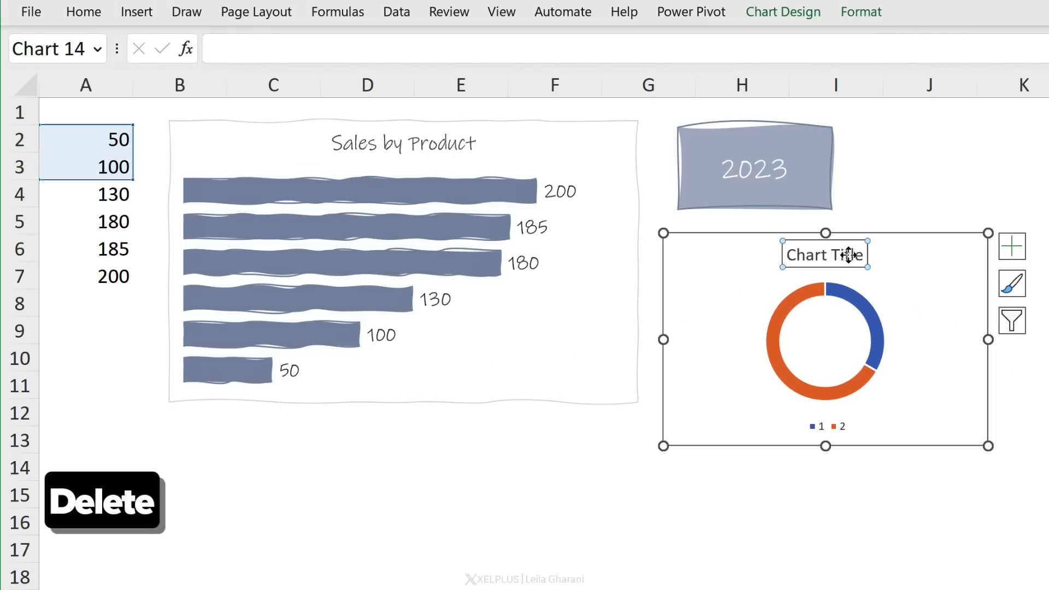
{"action": "left_click", "coordinate": [826, 426]}
{"action": "key", "text": "Delete"}
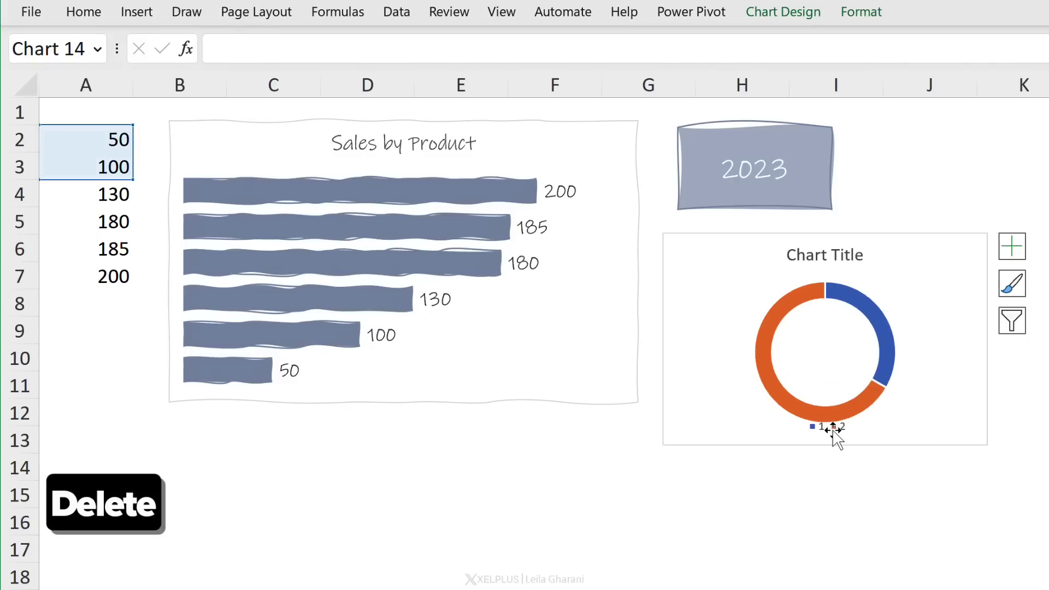
Step: Copy the Sales by Product chart's formatting onto the doughnut chart
{"action": "left_click", "coordinate": [416, 147]}
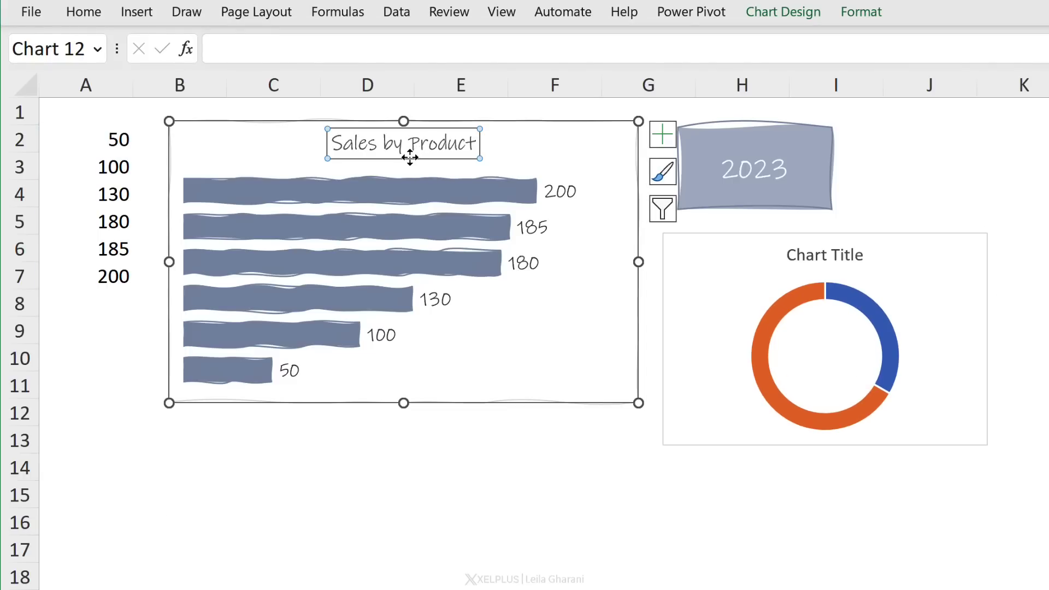
{"action": "key", "text": "ctrl+shift+c"}
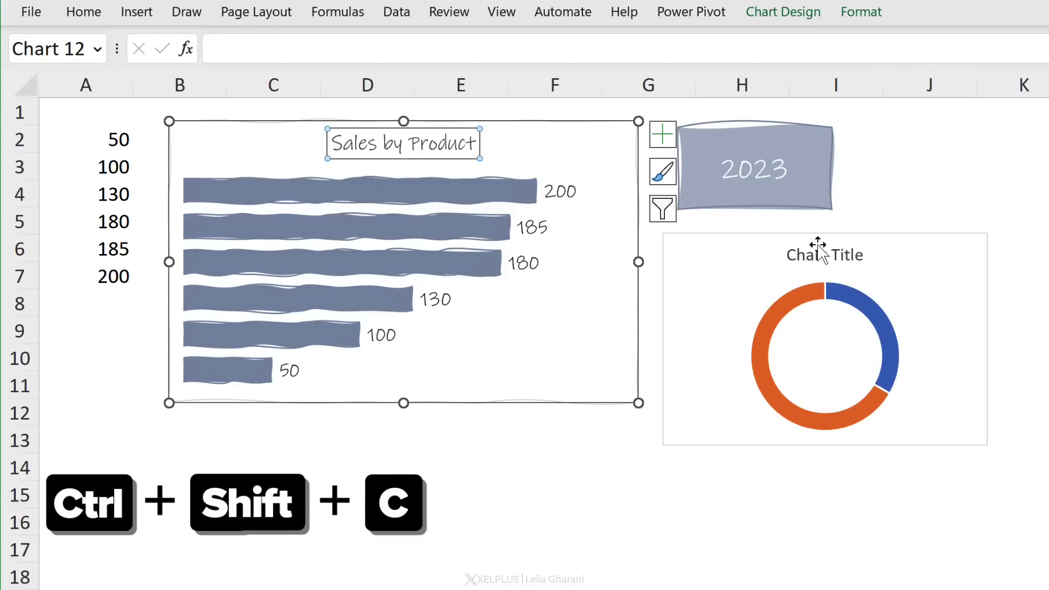
{"action": "left_click", "coordinate": [810, 265]}
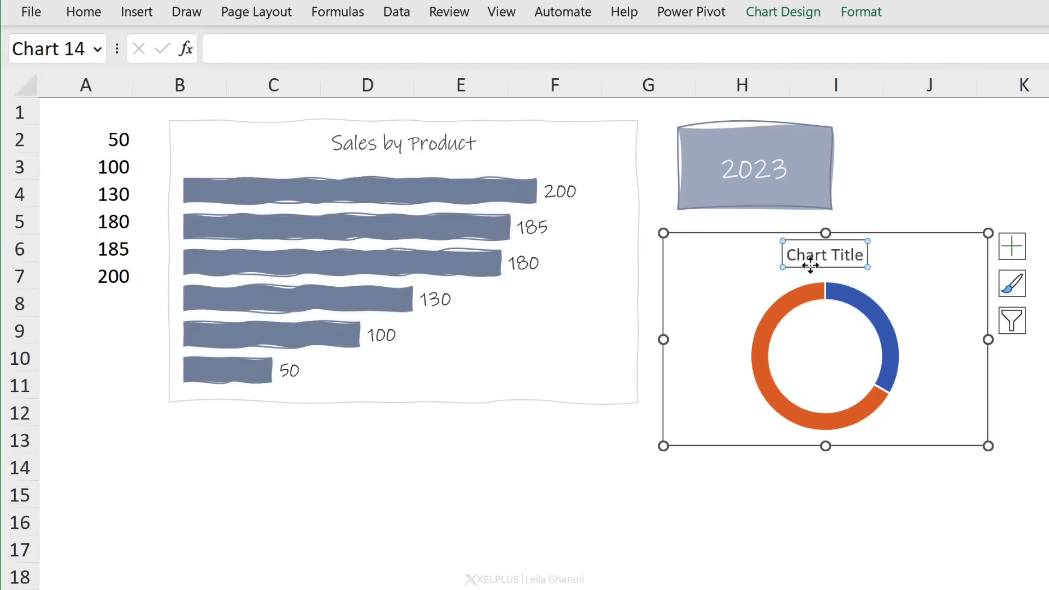
{"action": "key", "text": "ctrl+shift+v"}
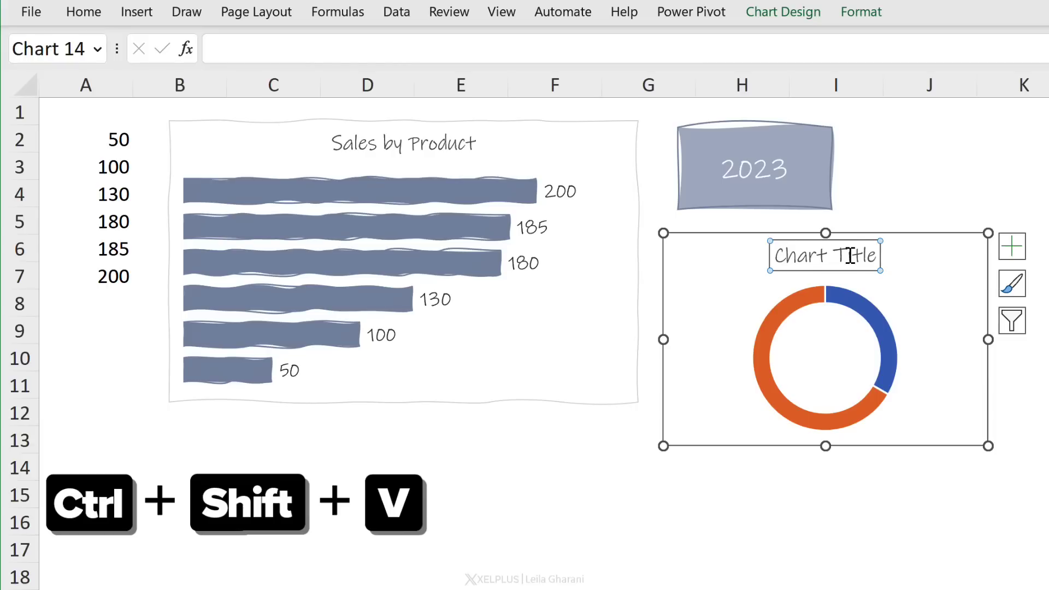
{"action": "left_click", "coordinate": [855, 305]}
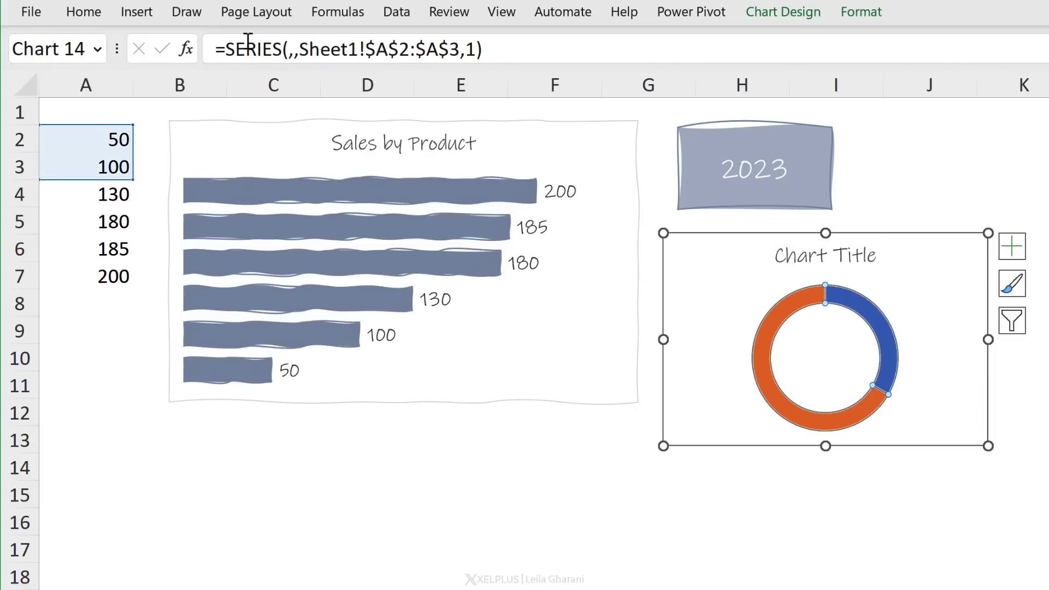
Step: Apply a Freehand sketched outline to the doughnut ring
{"action": "left_click", "coordinate": [861, 12]}
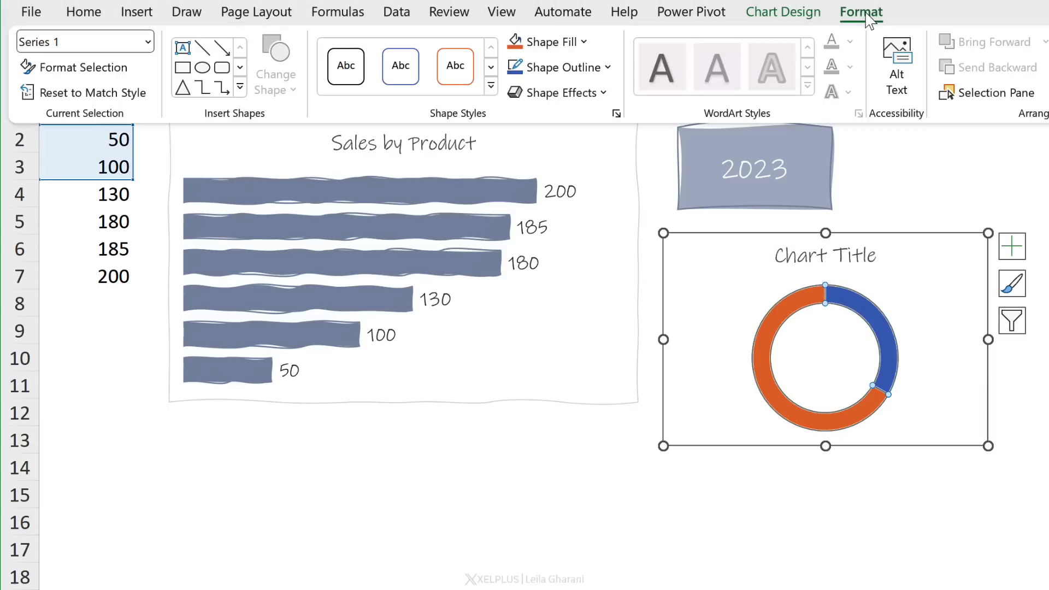
{"action": "left_click", "coordinate": [608, 67]}
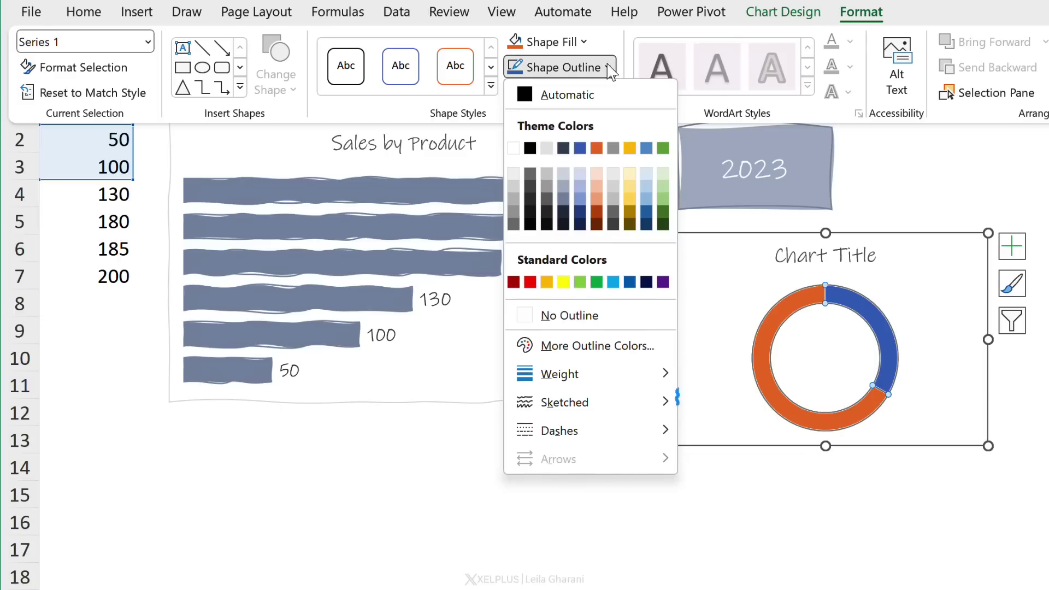
{"action": "mouse_move", "coordinate": [564, 402]}
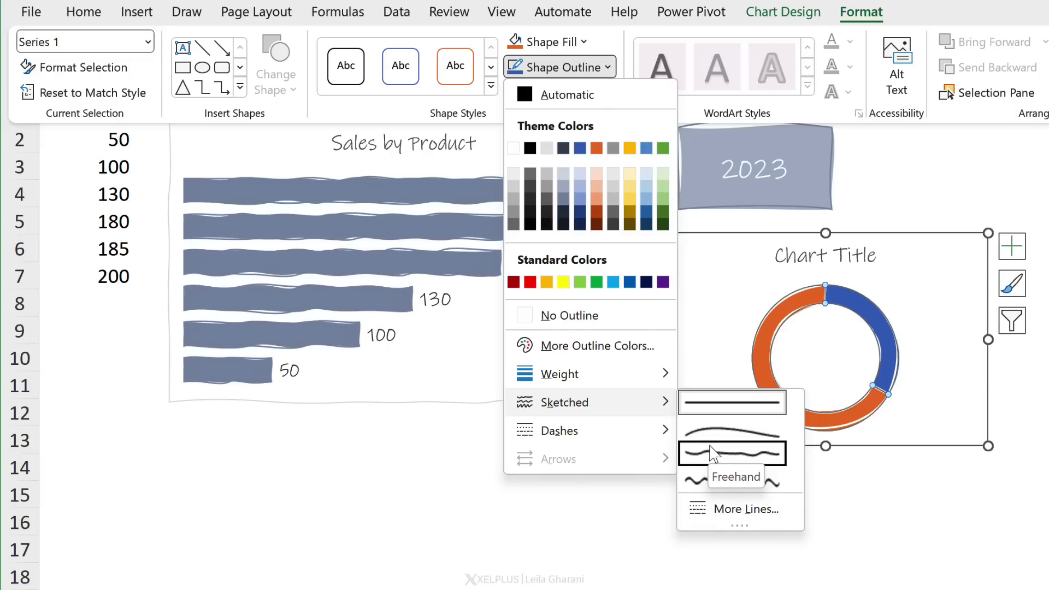
{"action": "left_click", "coordinate": [727, 455]}
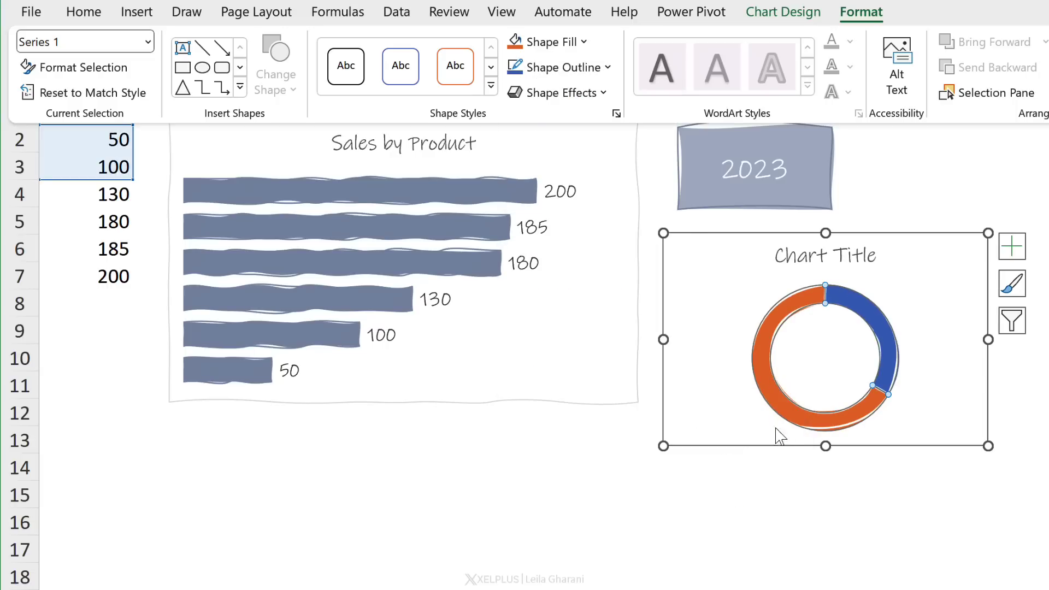
{"action": "key", "text": "Escape"}
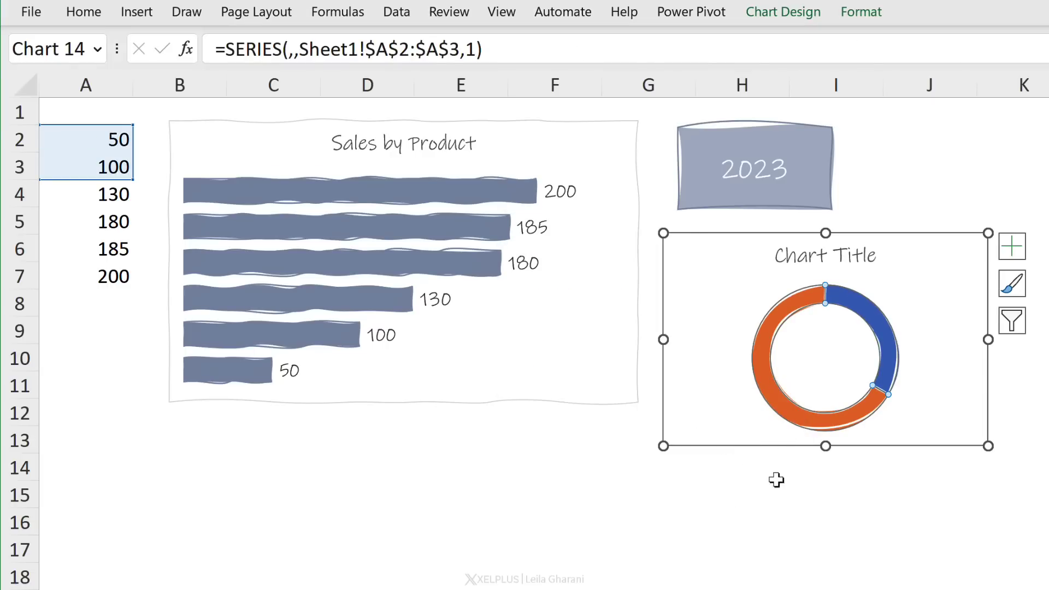